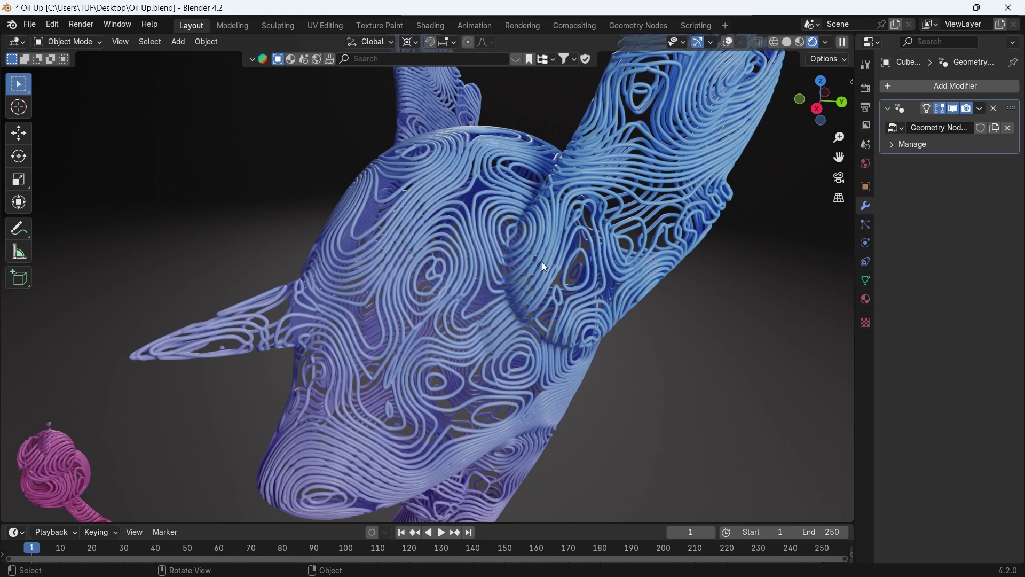
scroll(542, 262, "down", 8)
middle_click_drag(529, 403, 597, 325)
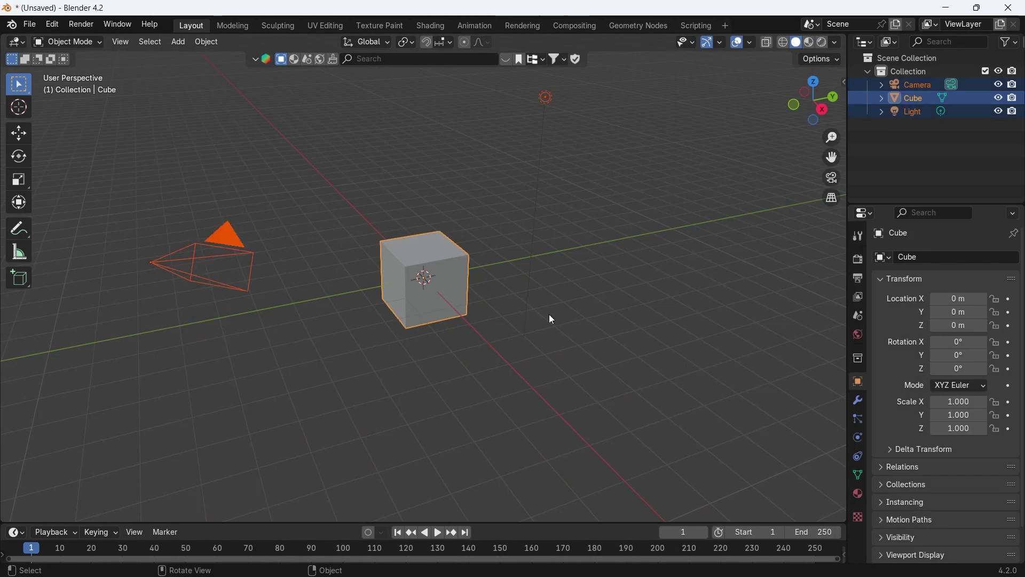
Delete the default camera, cube and light from the new scene
key("x")
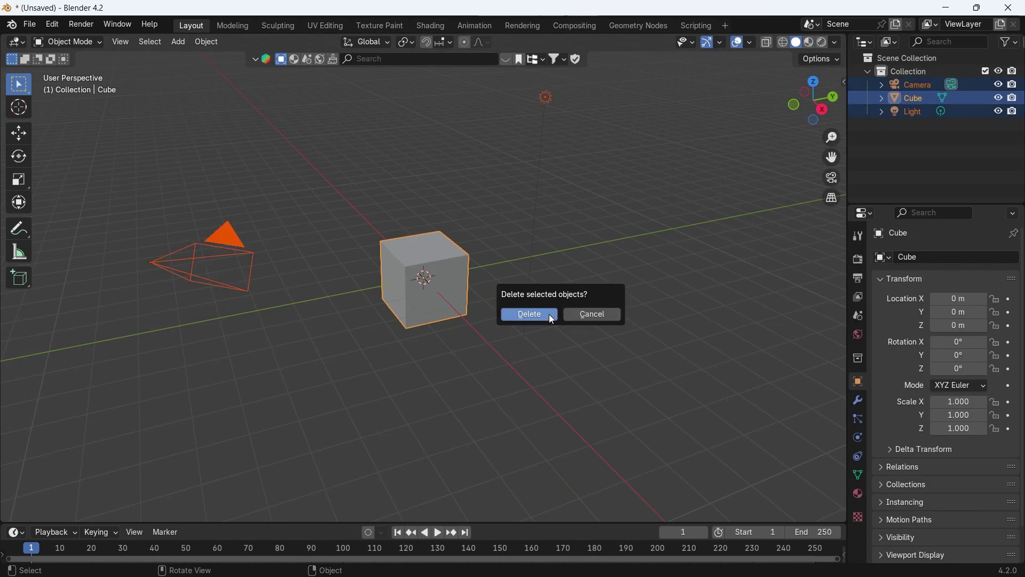
left_click(549, 316)
key("shift+a")
mouse_move(381, 185)
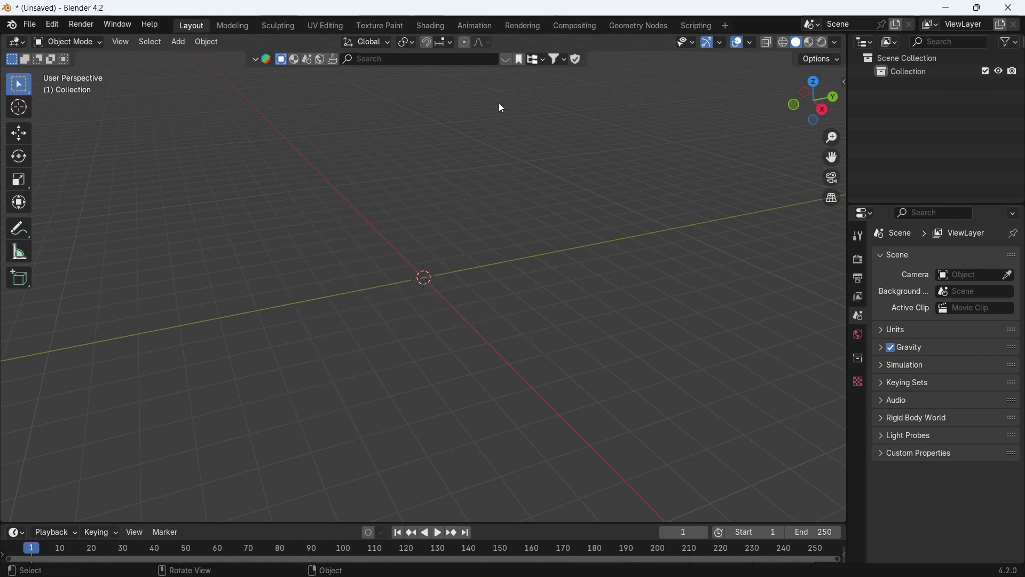
Search the online asset library for "snake" and place the Dratini dragonair model in the scene
left_click(505, 63)
left_click(556, 60)
left_click(498, 111)
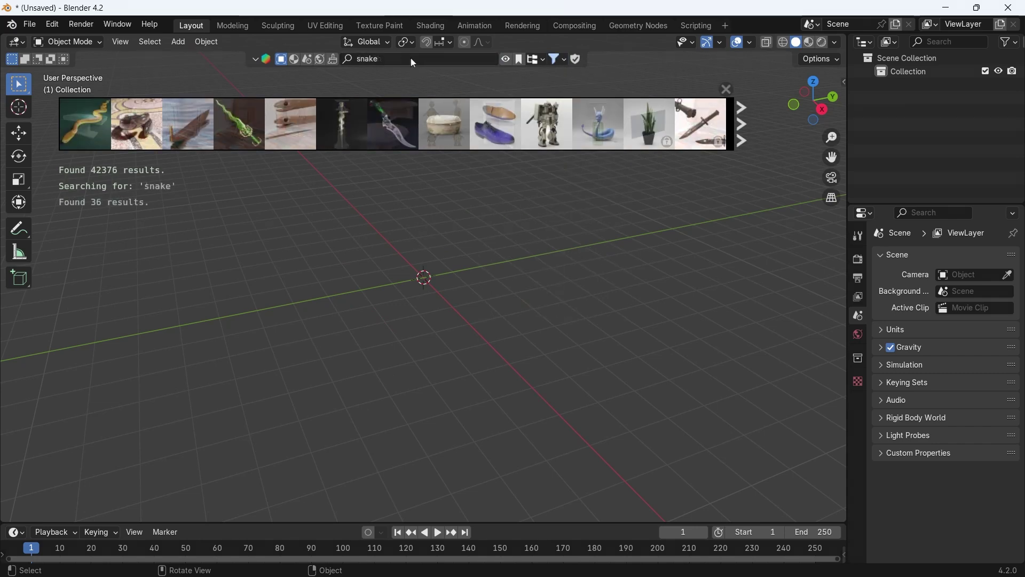
mouse_move(596, 123)
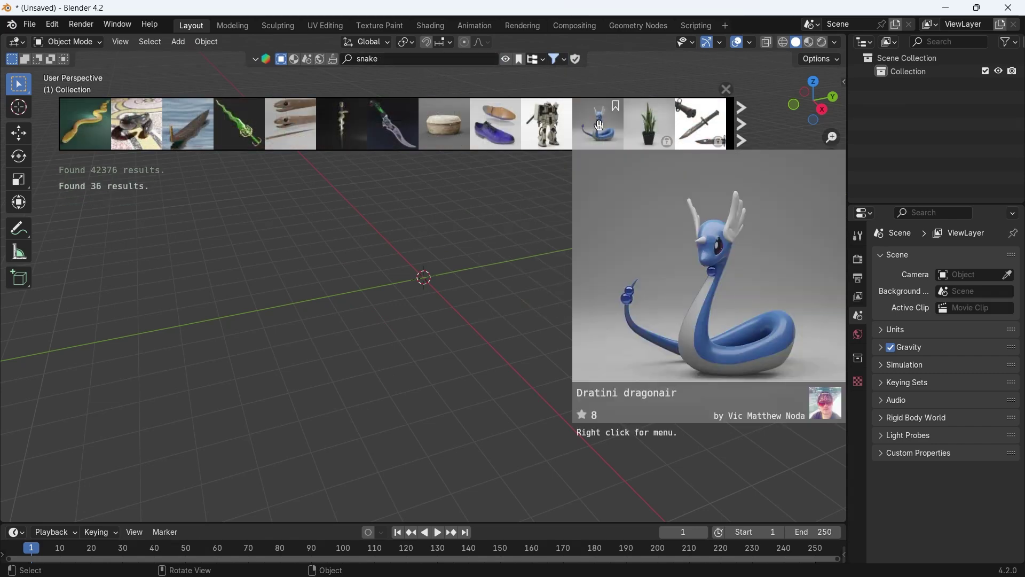
left_click_drag(599, 125, 455, 282)
left_click(508, 271)
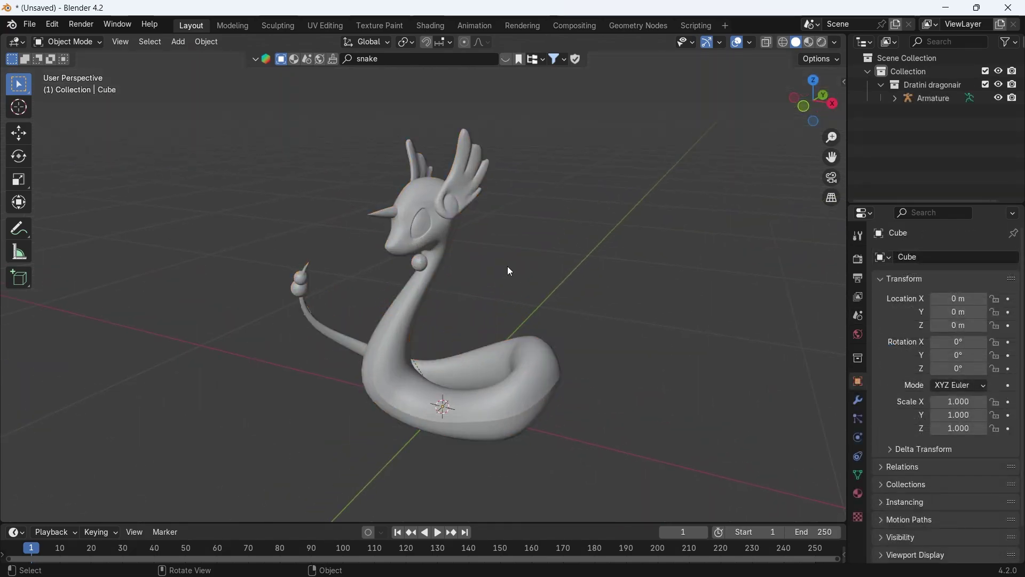
Examine the topology of the creature's mesh in Edit Mode, from the body up to the head and eye area
left_click(443, 214)
key("Tab")
middle_click_drag(455, 296, 454, 341)
scroll(454, 341, "up", 6)
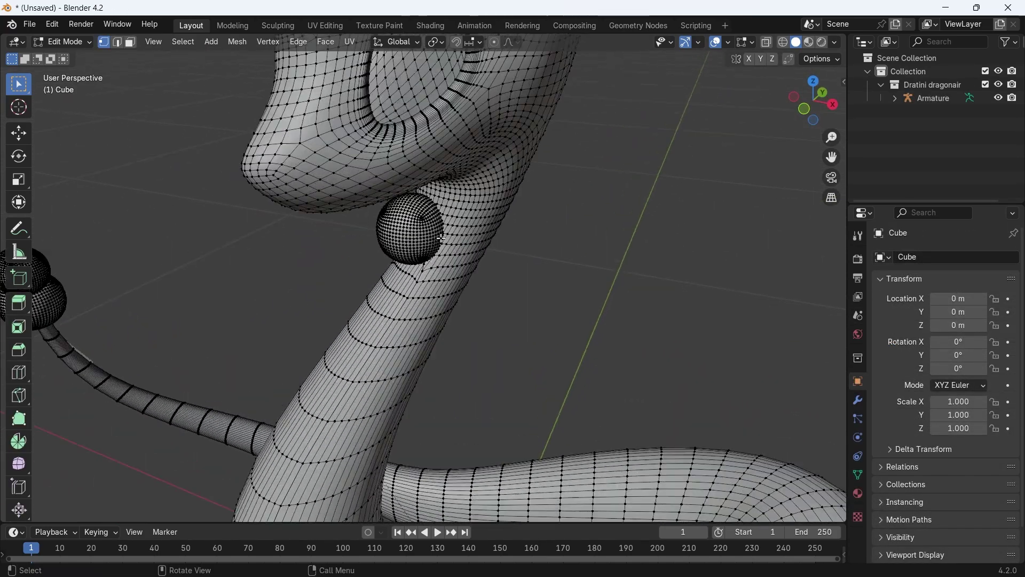
middle_click_drag(474, 86, 494, 240, "shift")
scroll(495, 239, "up", 3)
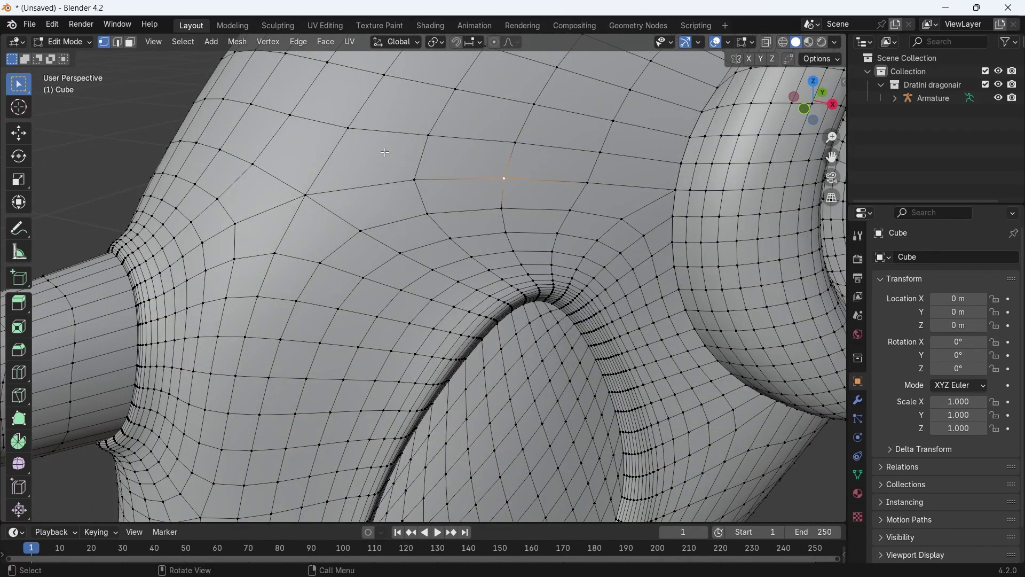
scroll(393, 155, "down", 10)
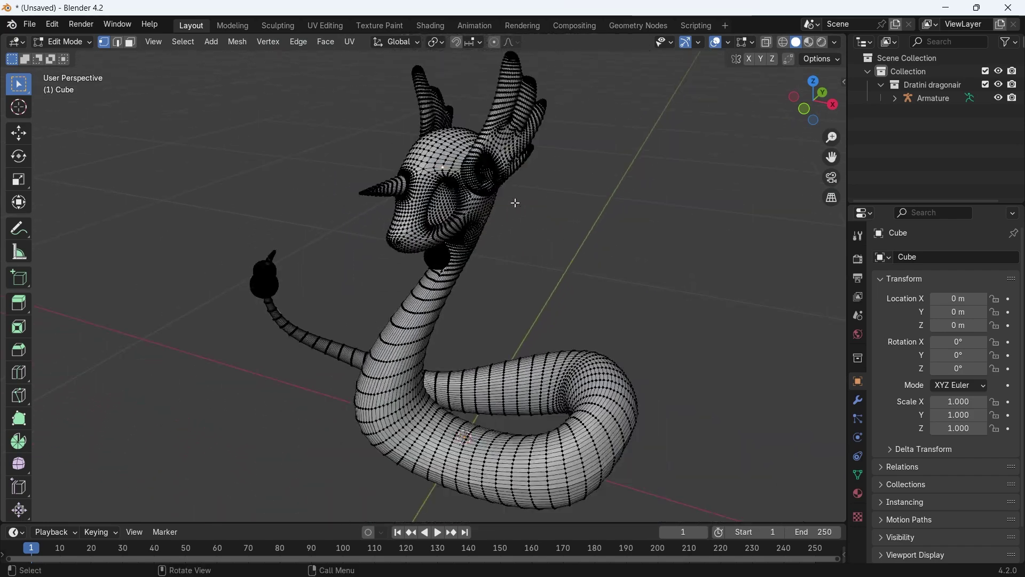
key("a")
right_click(447, 199)
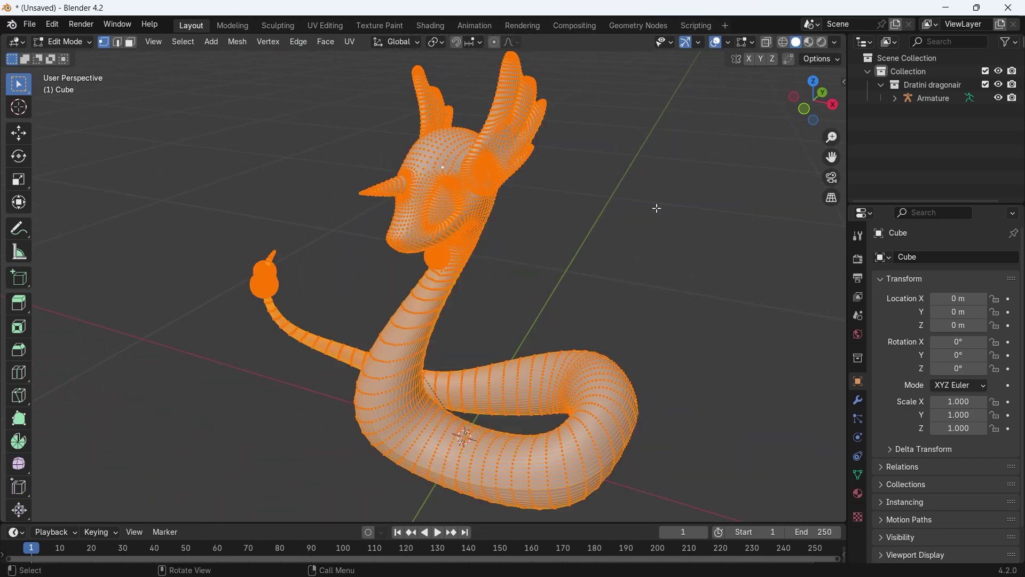
key("Tab")
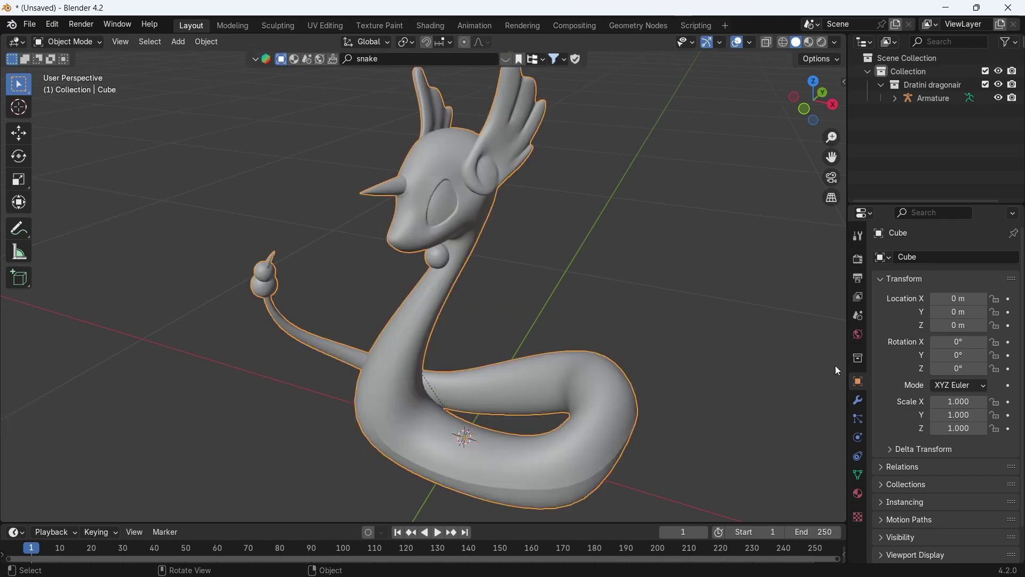
Add a Remesh modifier to the creature in Smooth mode with an octree depth of 9 and apply it
left_click(858, 400)
left_click(917, 256)
mouse_move(859, 302)
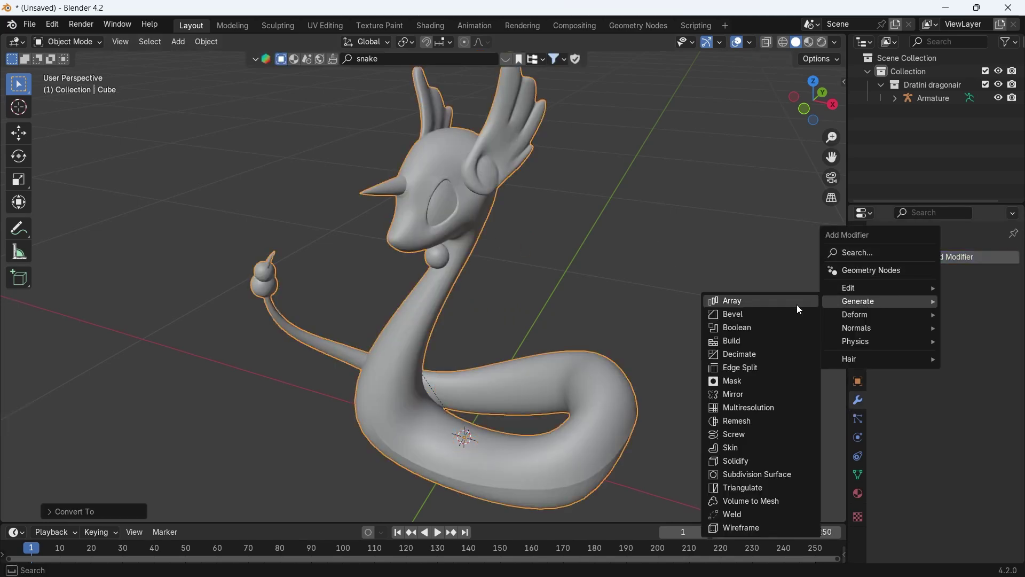
left_click(751, 420)
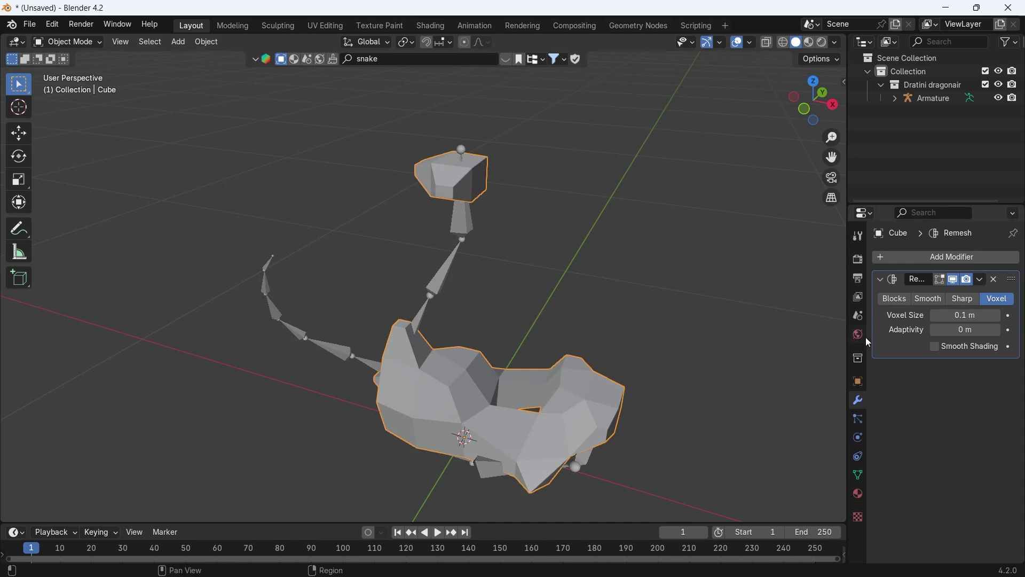
left_click(923, 307)
left_click(953, 314)
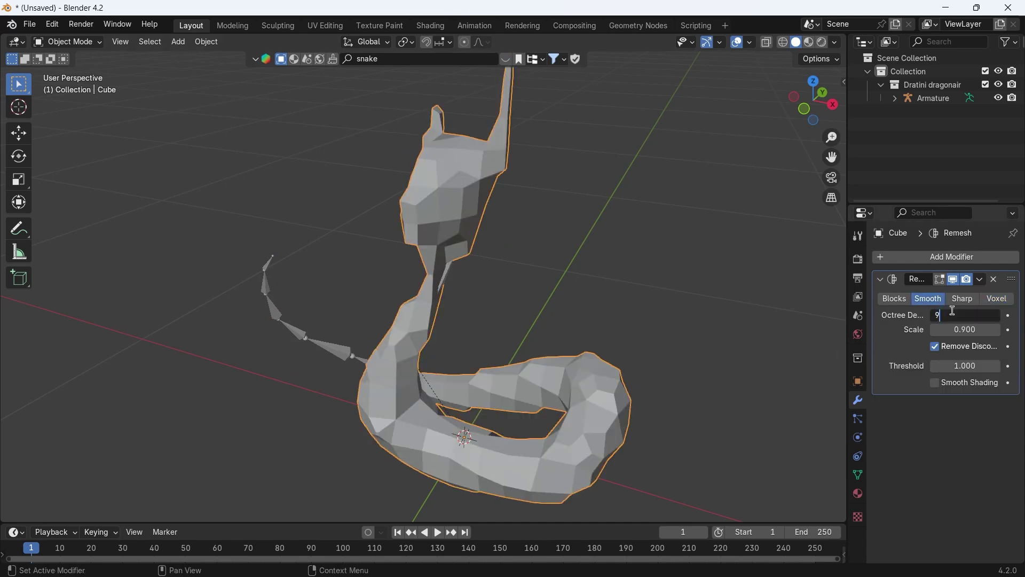
type("9")
key("Return")
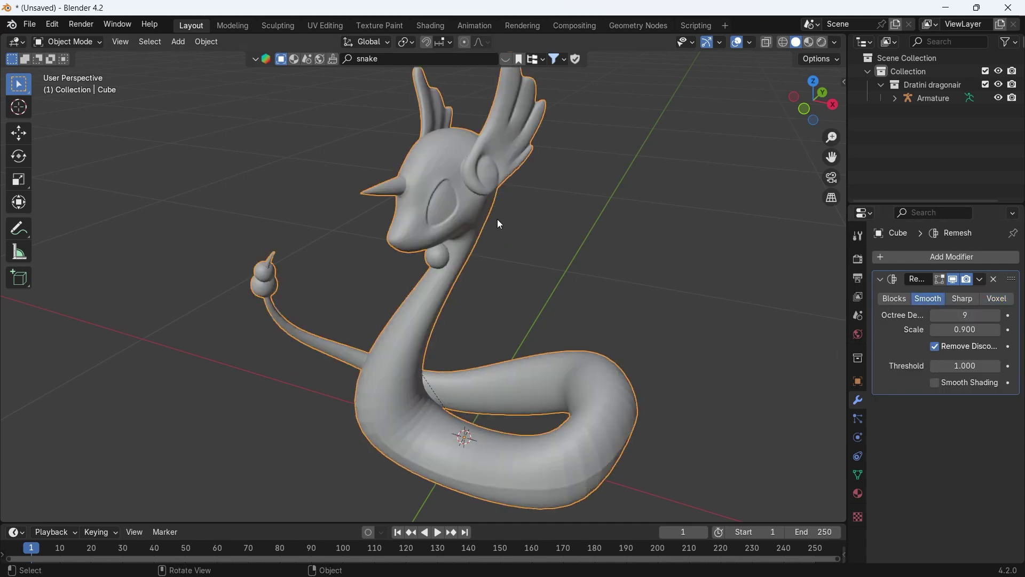
left_click(980, 280)
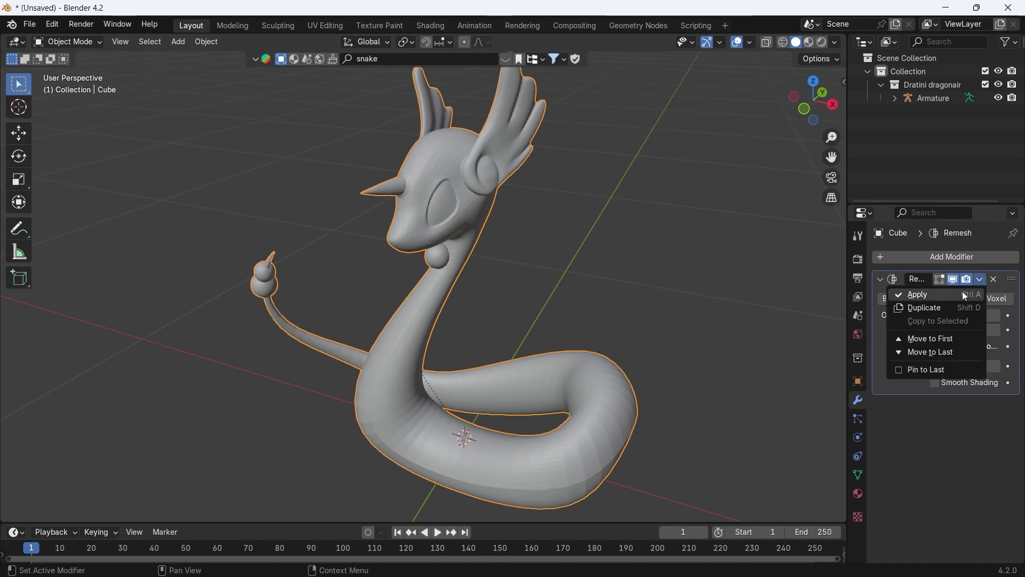
left_click(967, 296)
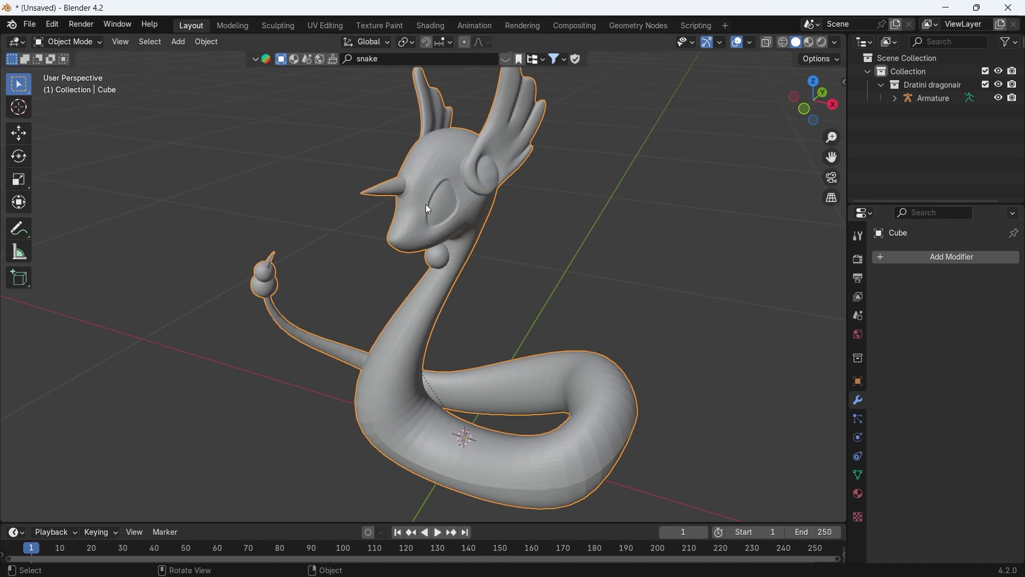
Examine the density of the remeshed head surface in Edit Mode and return to Object Mode
key("Tab")
key("a")
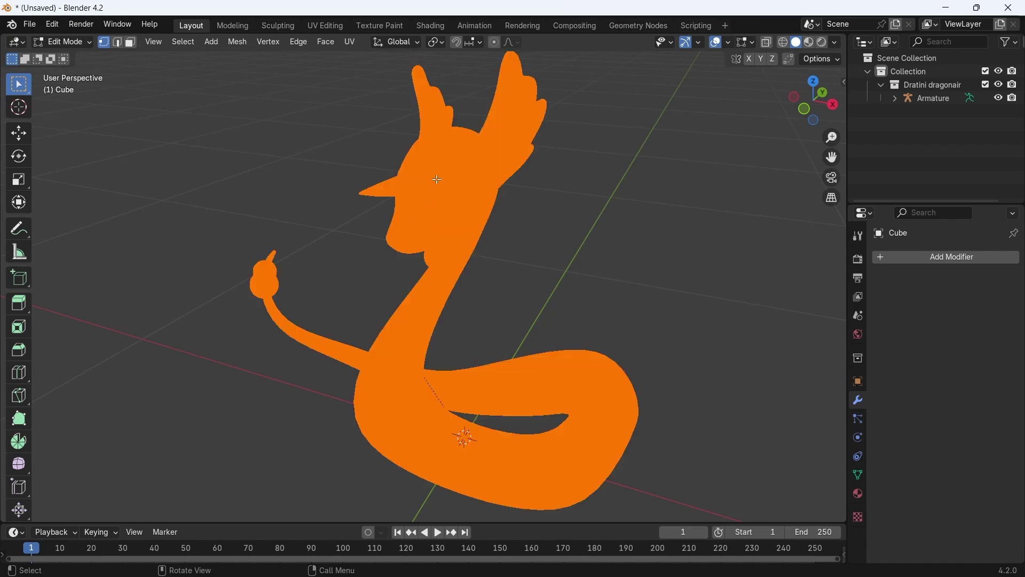
scroll(459, 251, "up", 5)
middle_click_drag(476, 124, 489, 305, "shift")
key("alt+a")
scroll(374, 267, "up", 5)
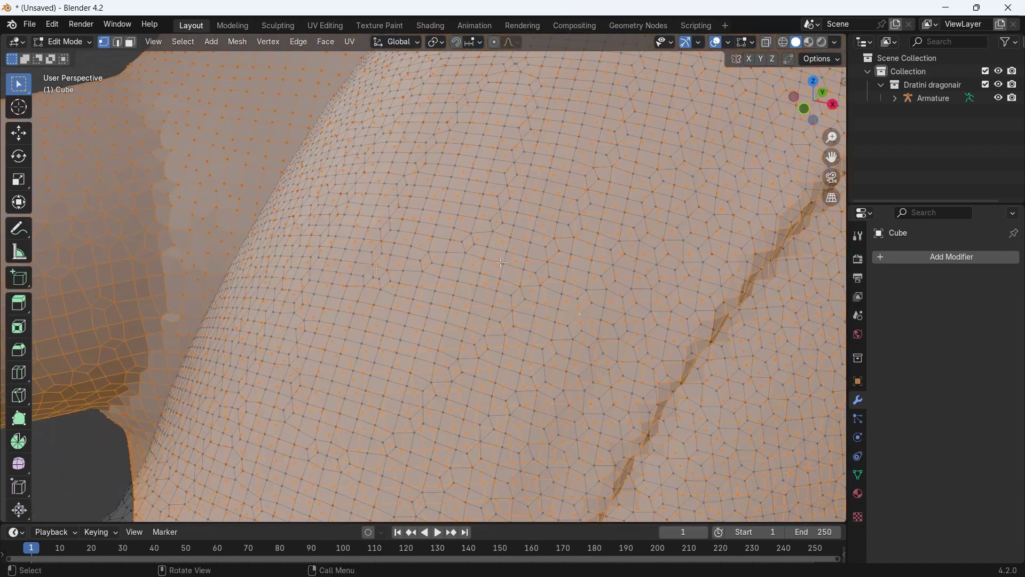
scroll(288, 247, "down", 10)
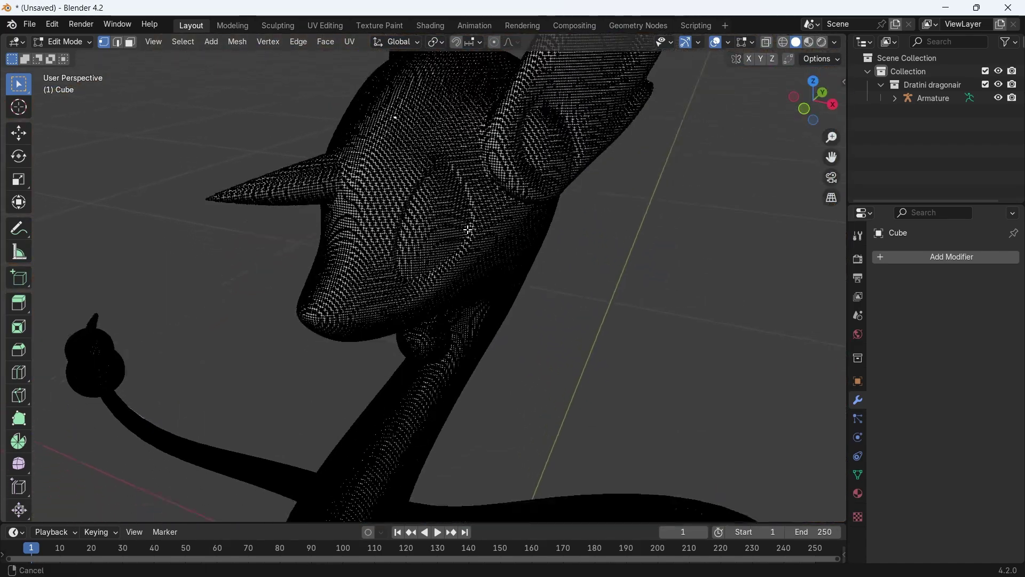
key("Tab")
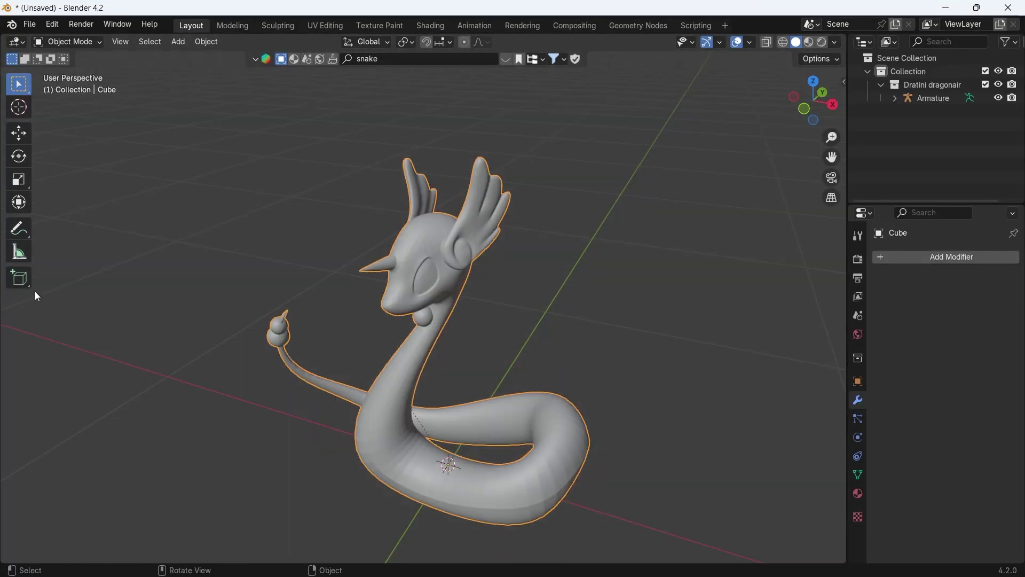
Split the 3D viewport, turn the new area into a Geometry Node Editor and create a new node tree for the creature
left_click_drag(3, 38, 401, 160)
left_click(22, 43)
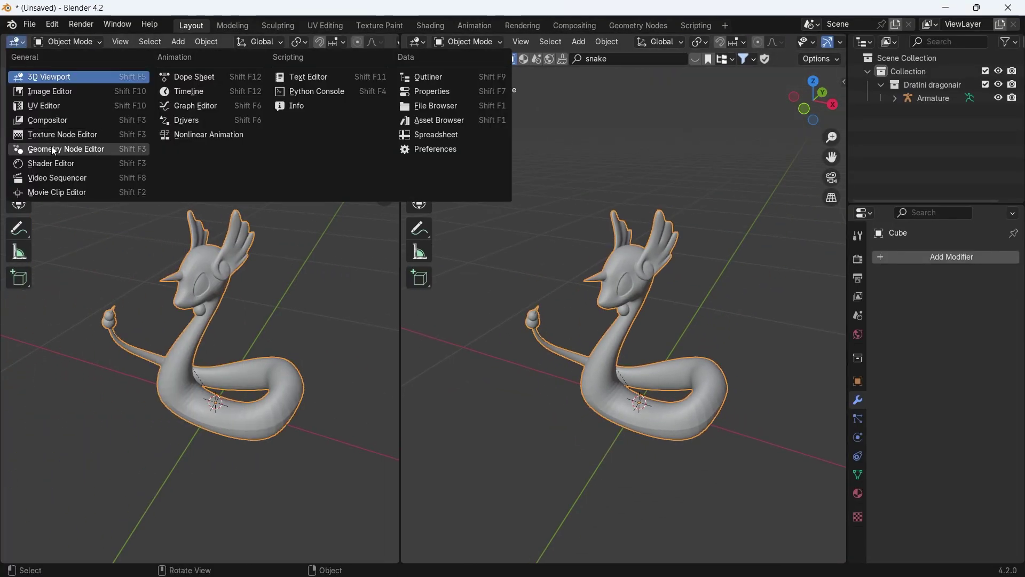
left_click(54, 148)
key("n")
key("t")
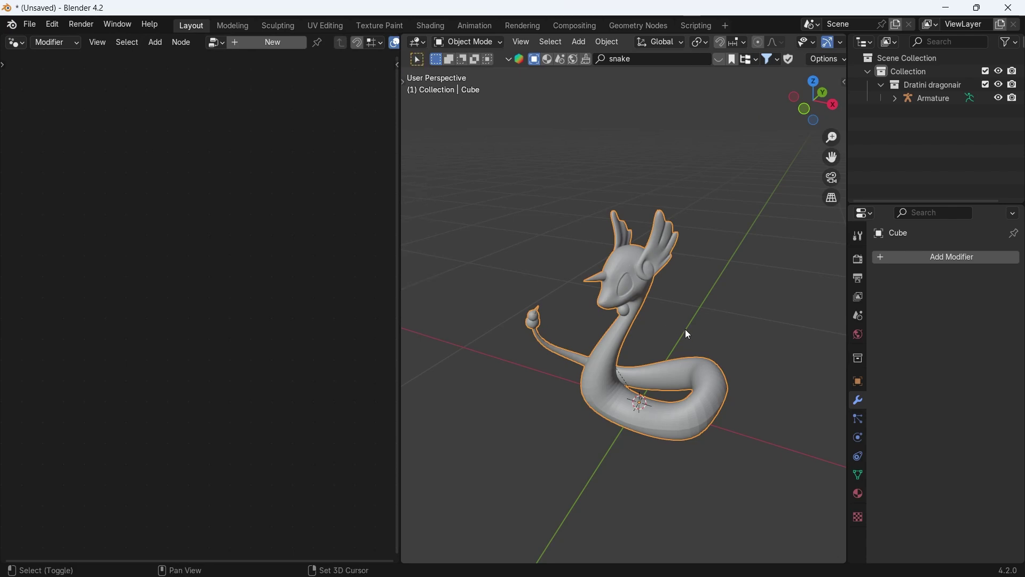
middle_click_drag(685, 329, 661, 295, "shift")
left_click(279, 43)
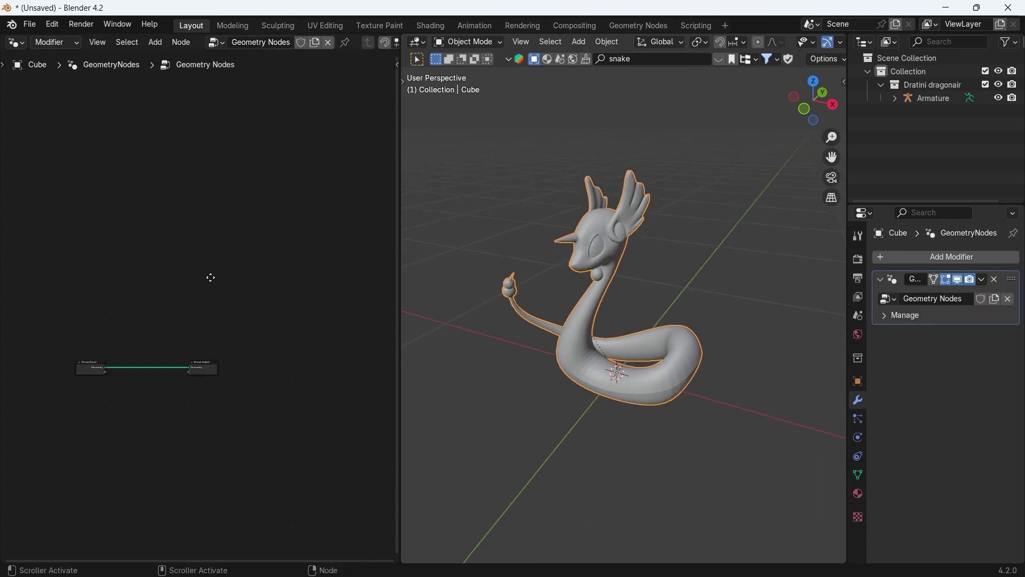
Insert a Delete Geometry node between the Group Input and Group Output nodes
middle_click_drag(211, 277, 265, 215)
scroll(253, 228, "up", 5)
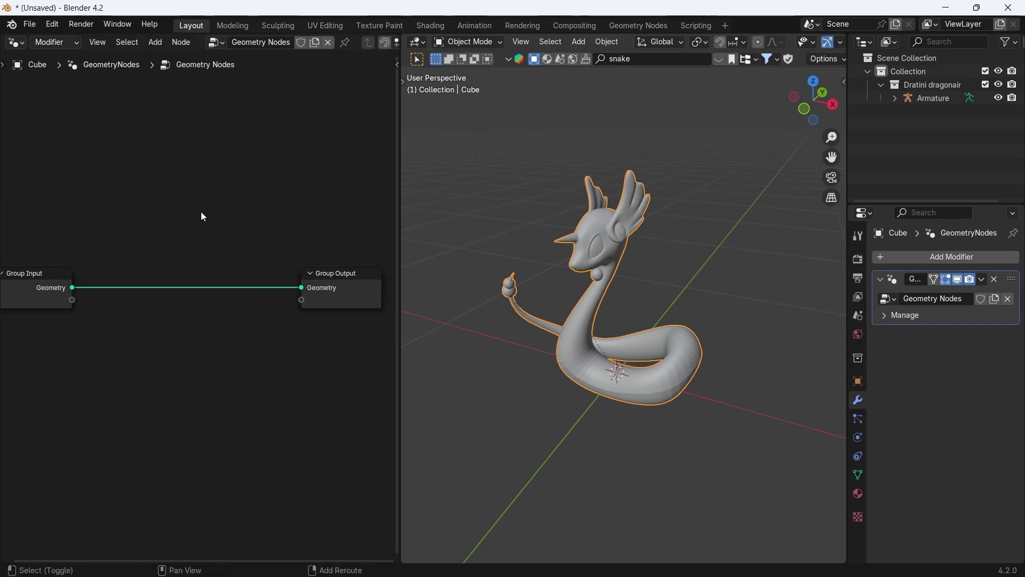
key("shift+a")
type("de")
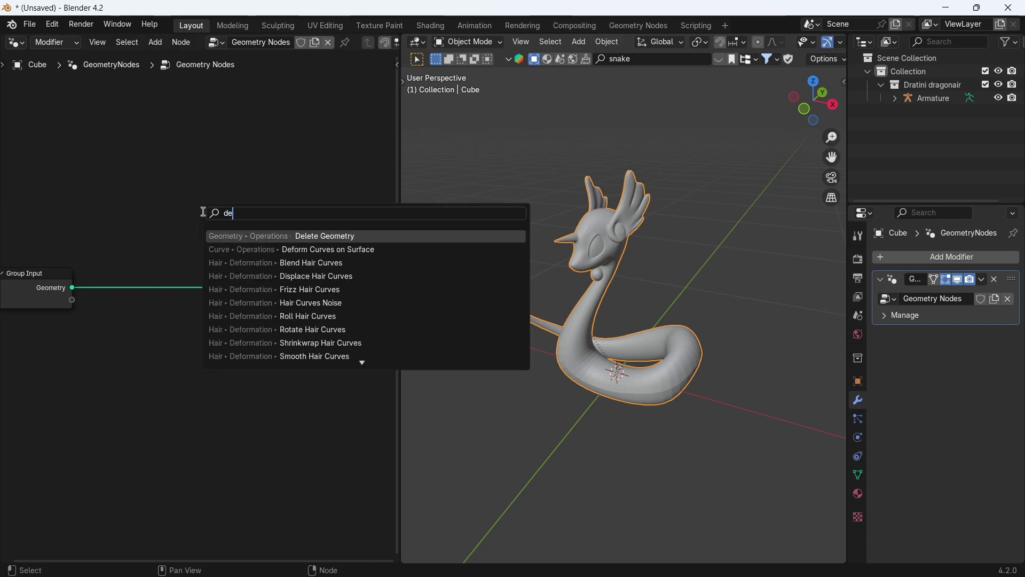
key("Return")
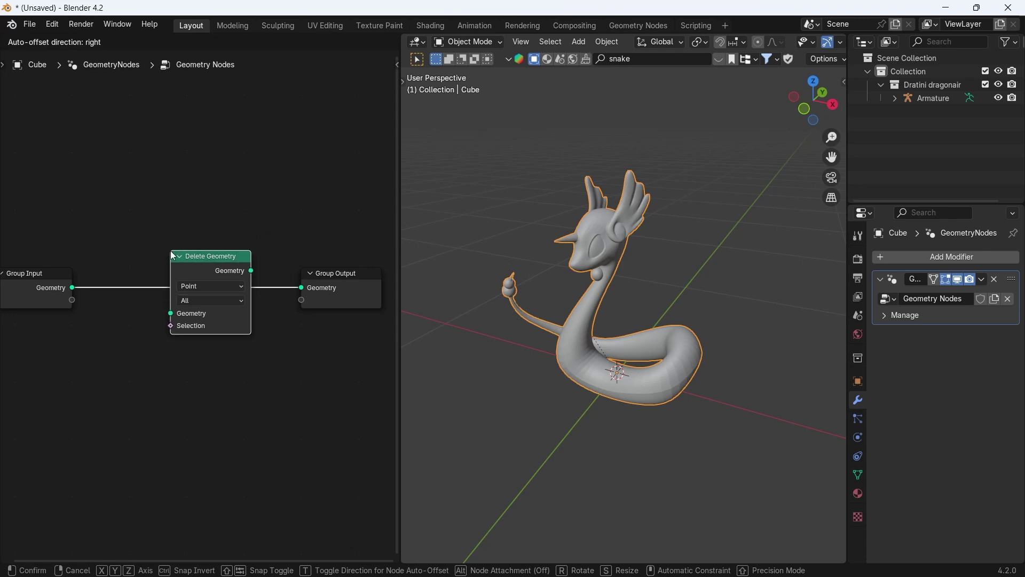
left_click(231, 265)
Remove the armature and the Dratini dragonair collection from the scene and select the Cube mesh
left_click(606, 249)
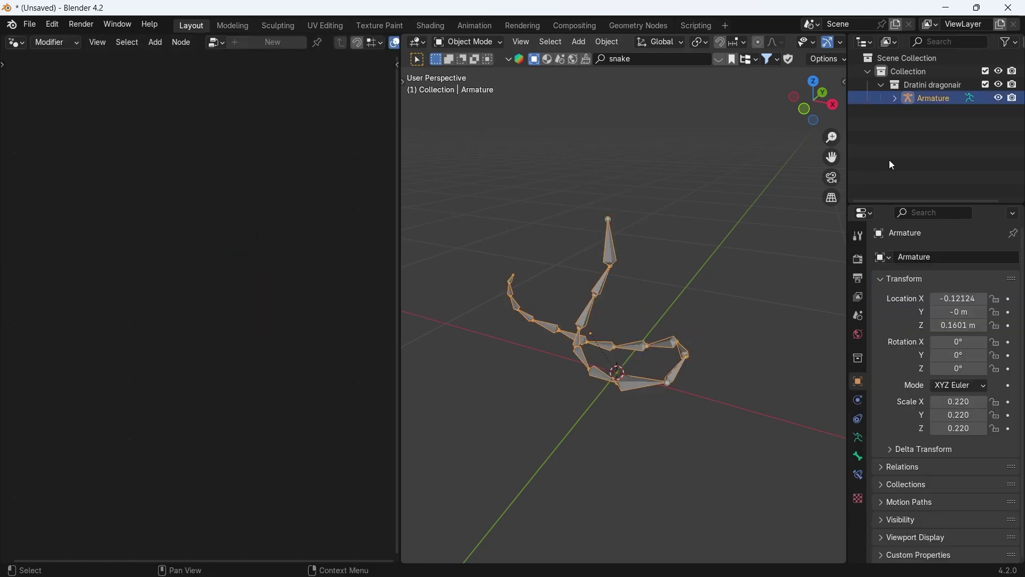
left_click(998, 98)
left_click(1012, 98)
left_click(921, 85)
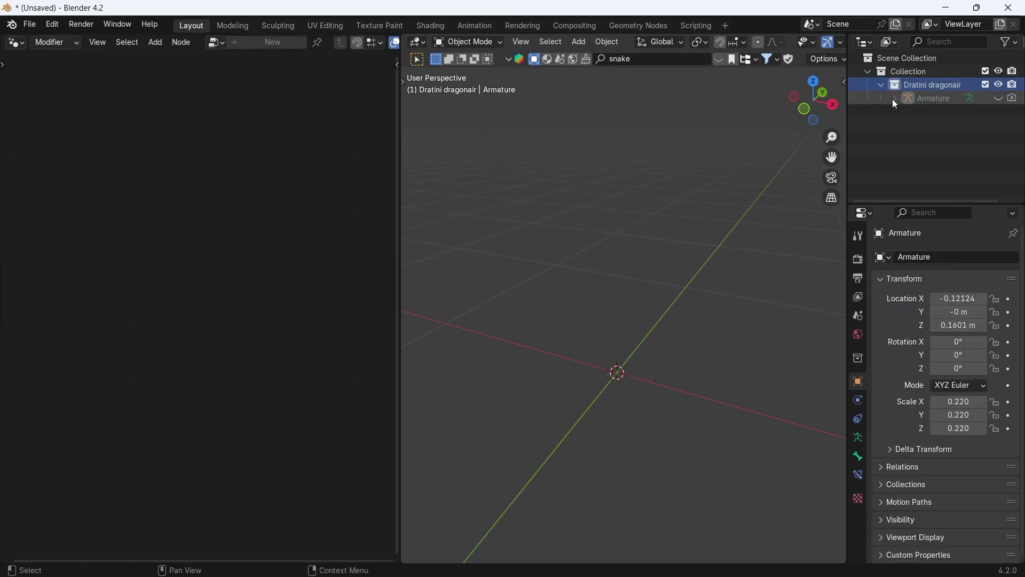
left_click(894, 98)
key("x")
left_click(917, 87)
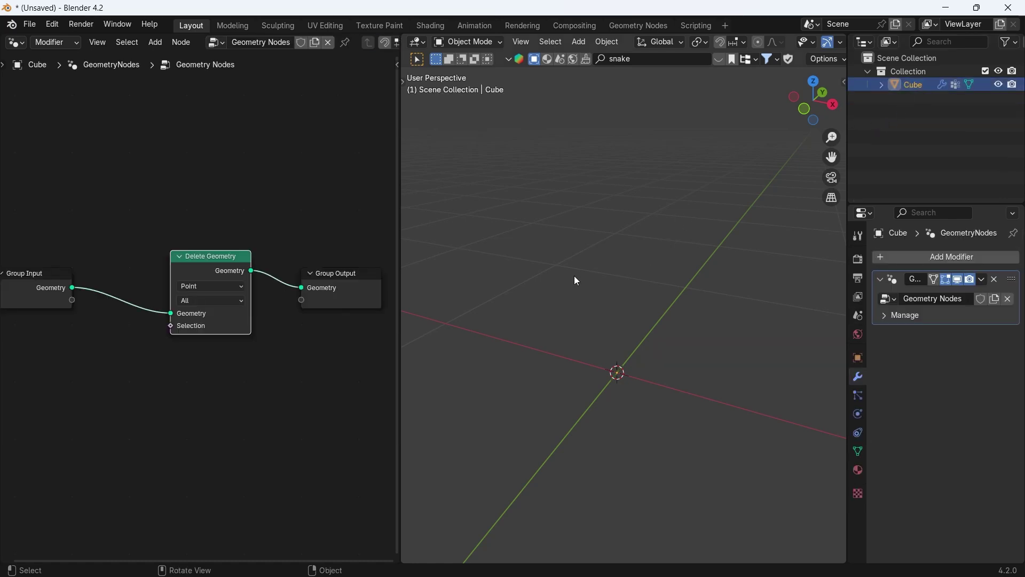
Add a Wave Texture node to the node tree below the Group Input node
middle_click_drag(181, 371, 254, 310)
scroll(254, 309, "up", 3)
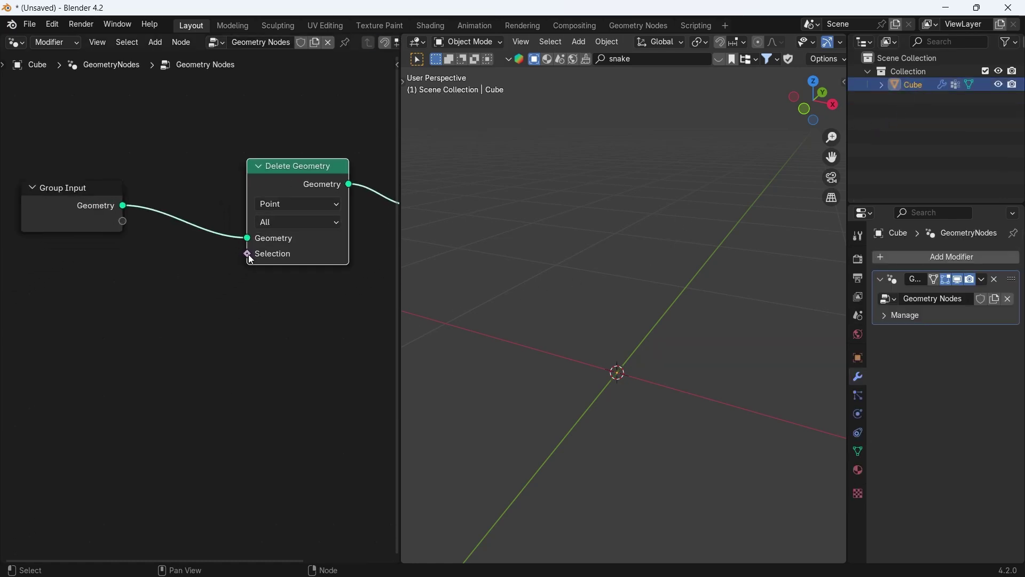
key("shift+a")
type("wave")
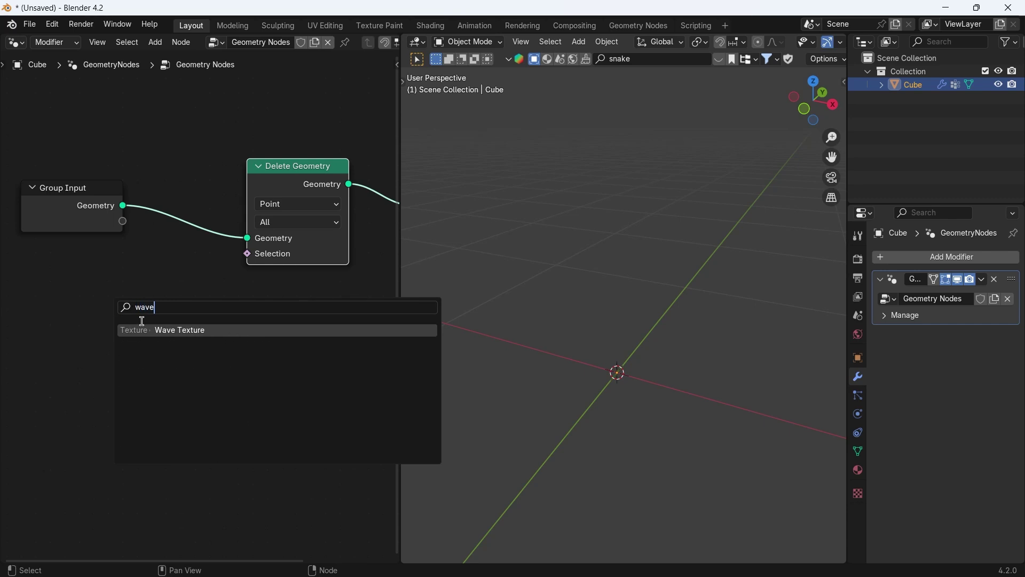
left_click(149, 327)
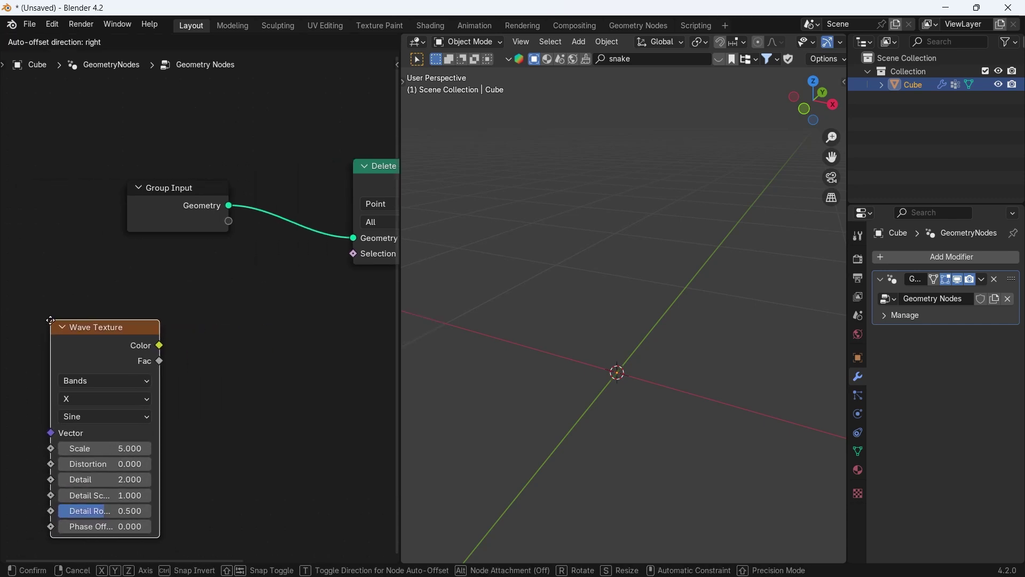
left_click(52, 322)
Add a Compare node beside the Wave Texture node and link the texture's Fac output to its A input
middle_click_drag(244, 357, 222, 336)
key("shift+a")
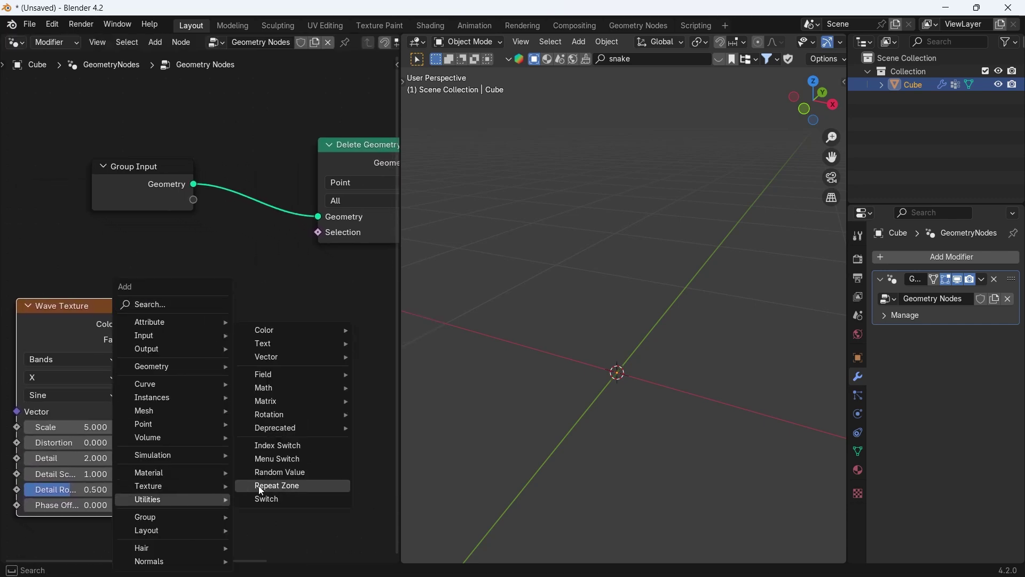
mouse_move(342, 388)
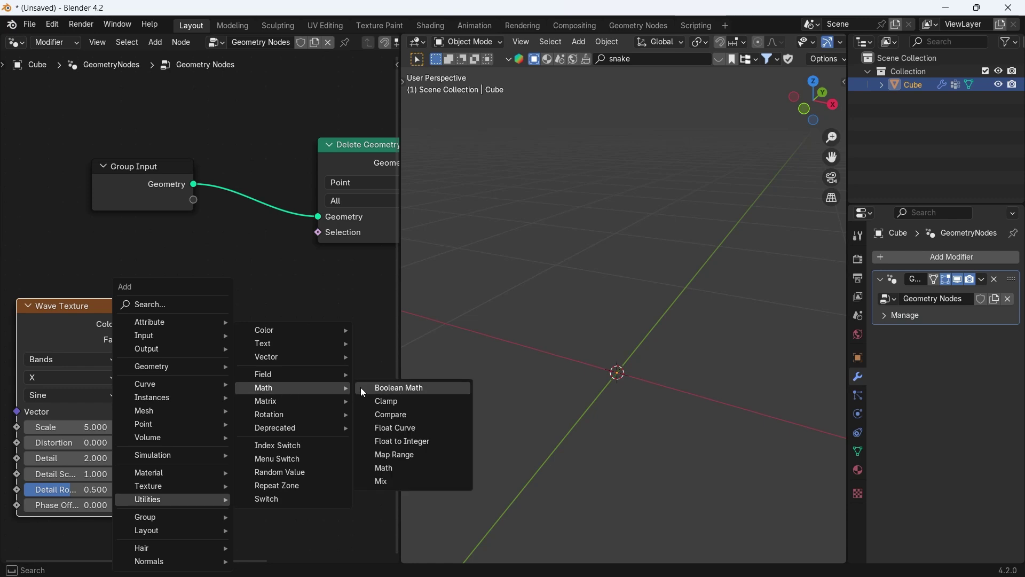
left_click(378, 415)
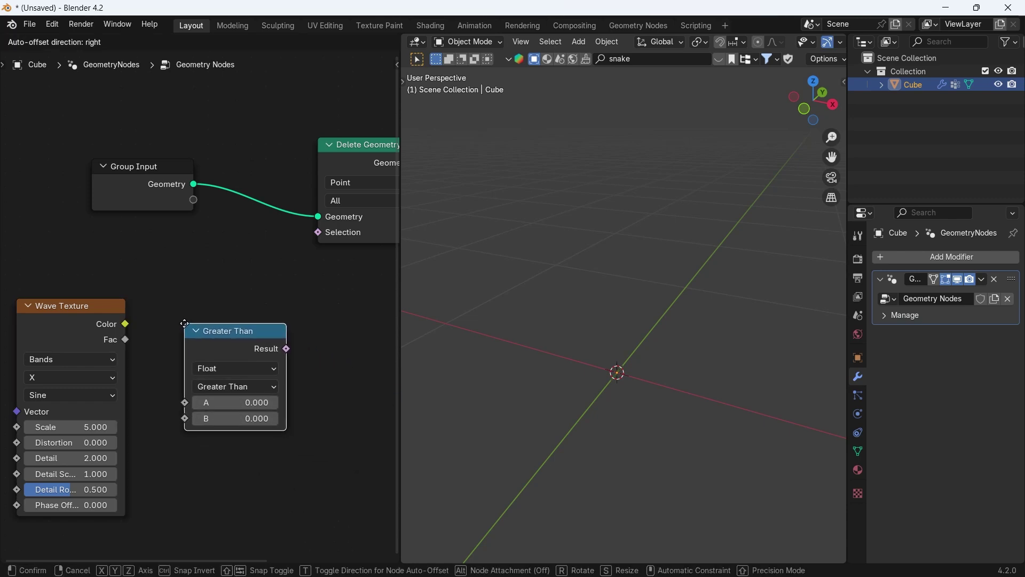
left_click(187, 329)
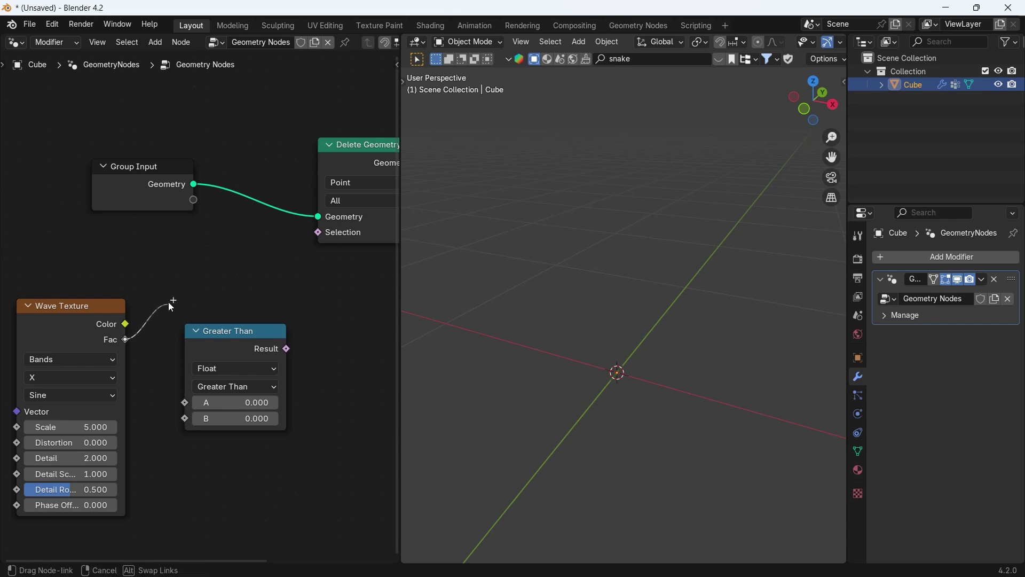
left_click_drag(127, 340, 180, 405)
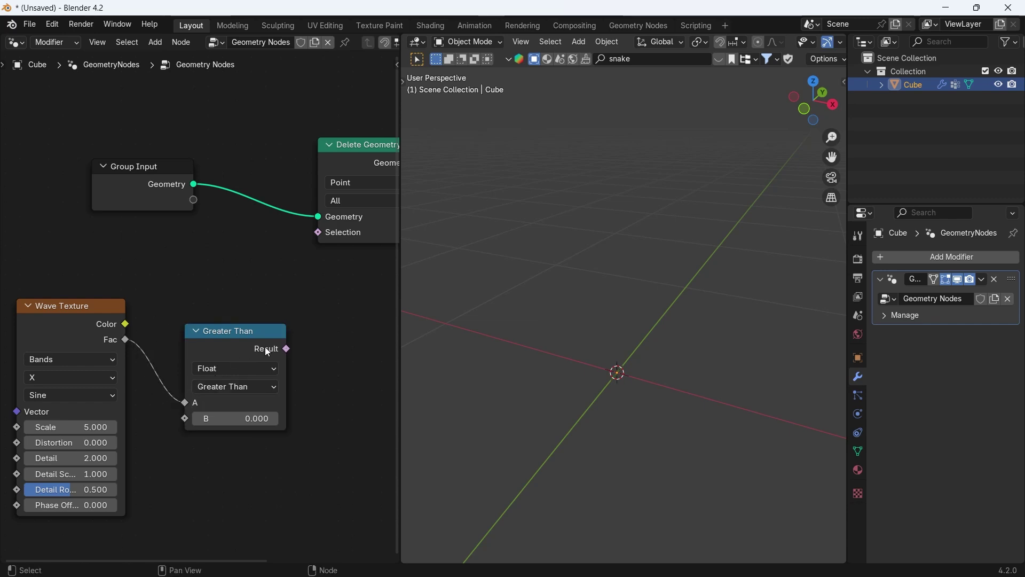
Link the Compare node's Result to the Selection input of Delete Geometry and set its B value to 0.600
left_click_drag(260, 331, 277, 300)
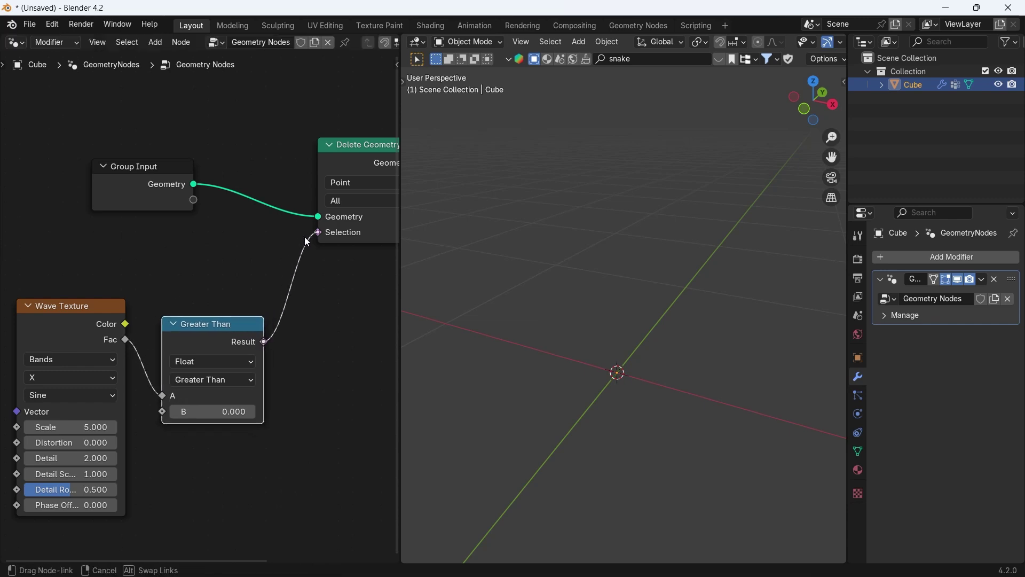
left_click_drag(308, 243, 310, 241)
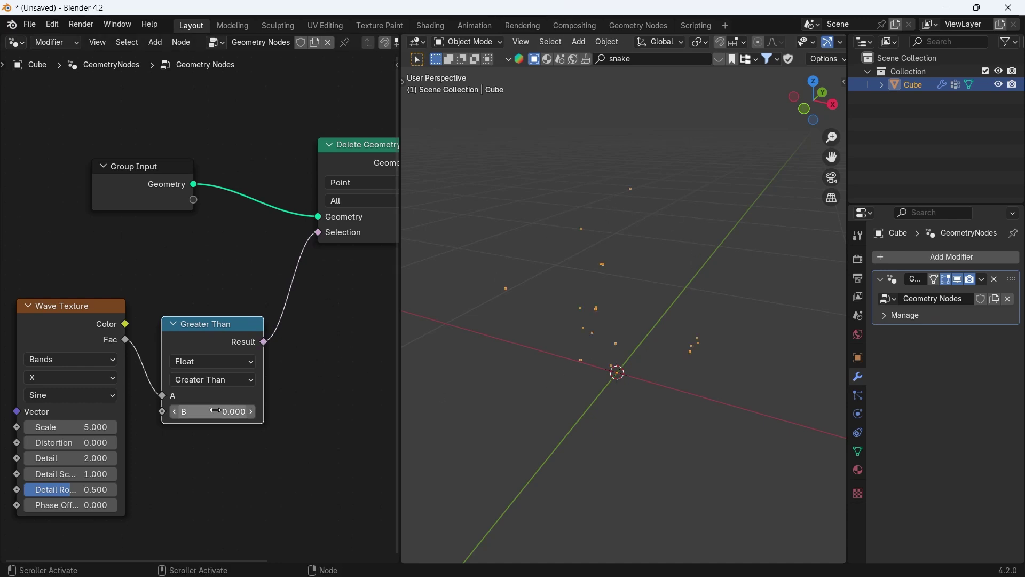
mouse_move(216, 410)
left_mouse_down()
mouse_move(299, 411)
mouse_move(235, 411)
left_mouse_up()
middle_click_drag(641, 331, 694, 323)
scroll(690, 322, "up", 3)
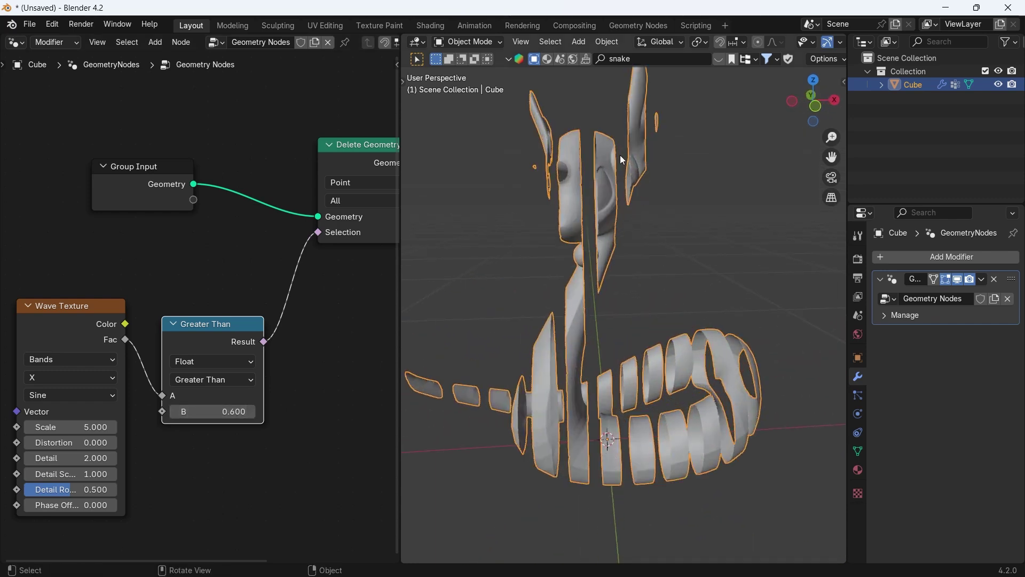
Set the Wave Texture's wave type to Rings with the Spherical direction
middle_click_drag(186, 445, 257, 403)
scroll(131, 312, "up", 2)
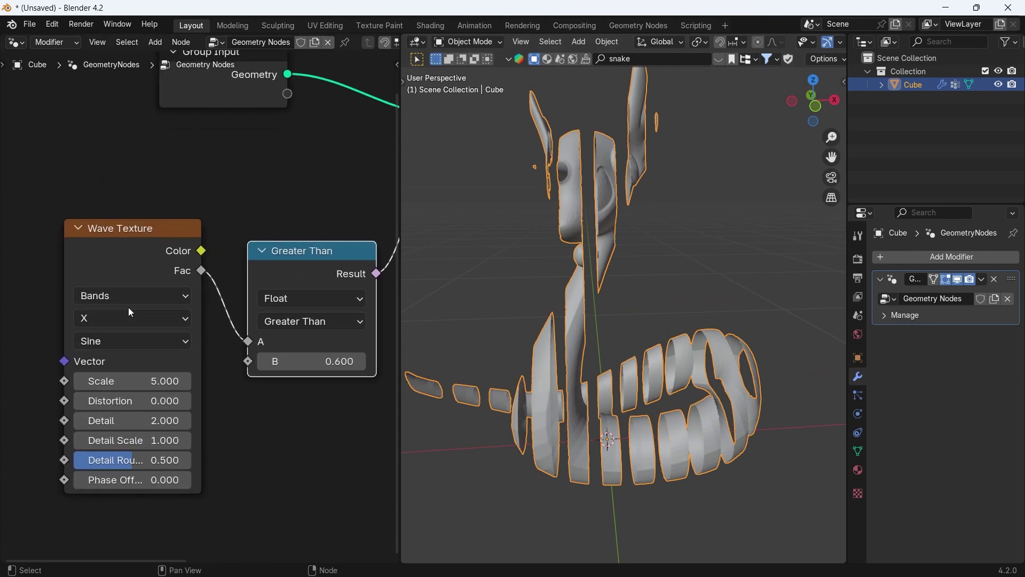
left_click(124, 295)
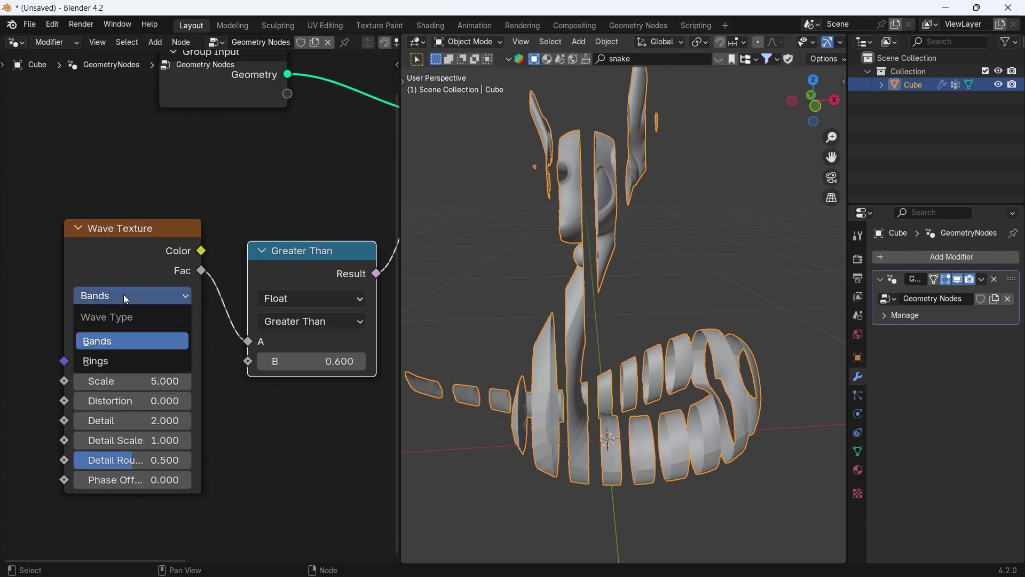
left_click(117, 358)
left_click(143, 326)
left_click(132, 420)
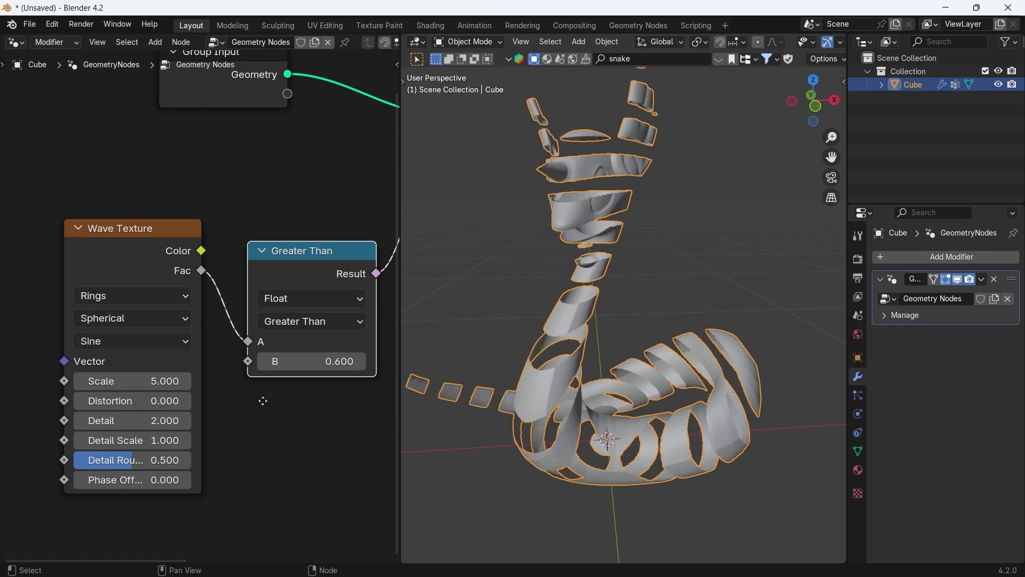
Change the Compare operation to Less Than and raise its B value to 0.940
middle_click_drag(264, 400, 233, 406)
left_click(302, 323)
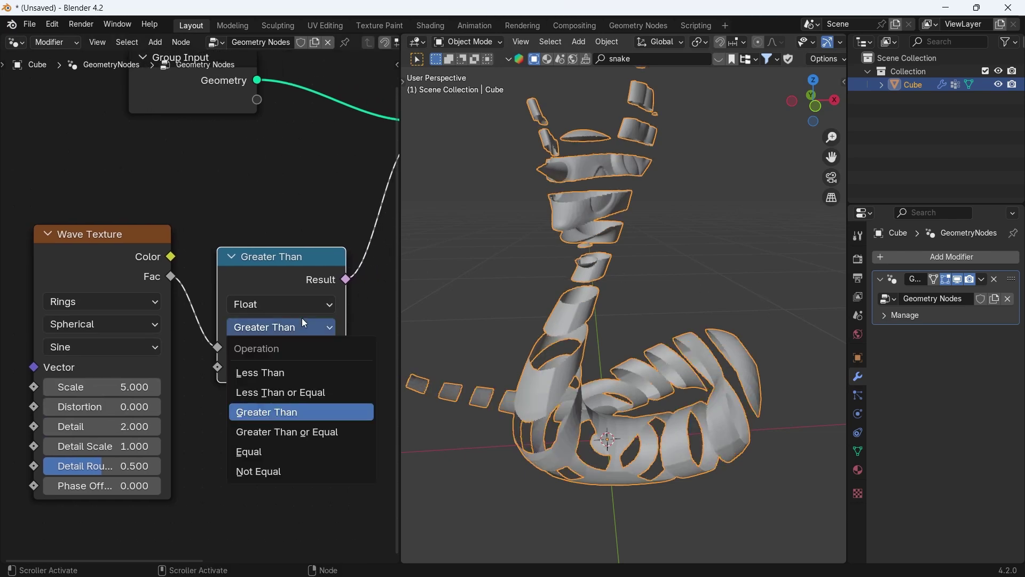
left_click(284, 367)
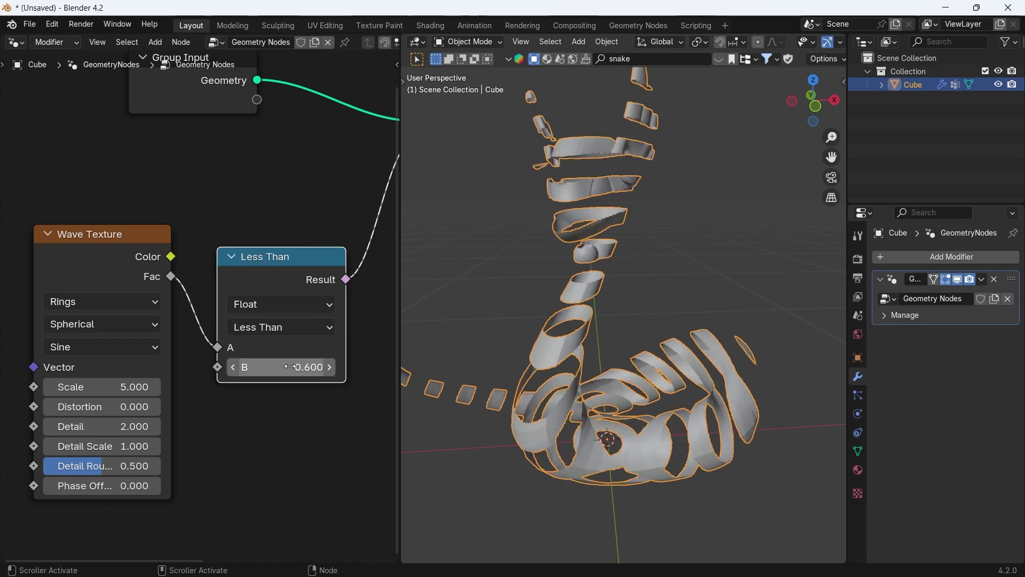
mouse_move(289, 368)
left_mouse_down()
mouse_move(301, 368)
mouse_move(257, 367)
mouse_move(289, 367)
left_mouse_up()
scroll(649, 185, "up", 3)
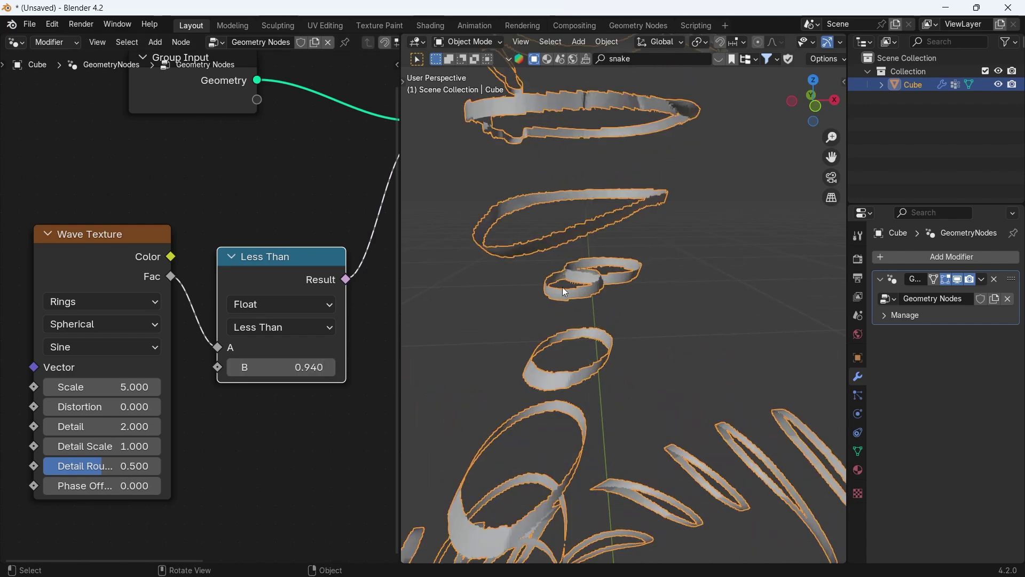
Set the Compare node's B value to 0.5 and the Wave Texture's Scale to 30
left_click_drag(111, 387, 145, 387)
double_click(295, 366)
type("0.5")
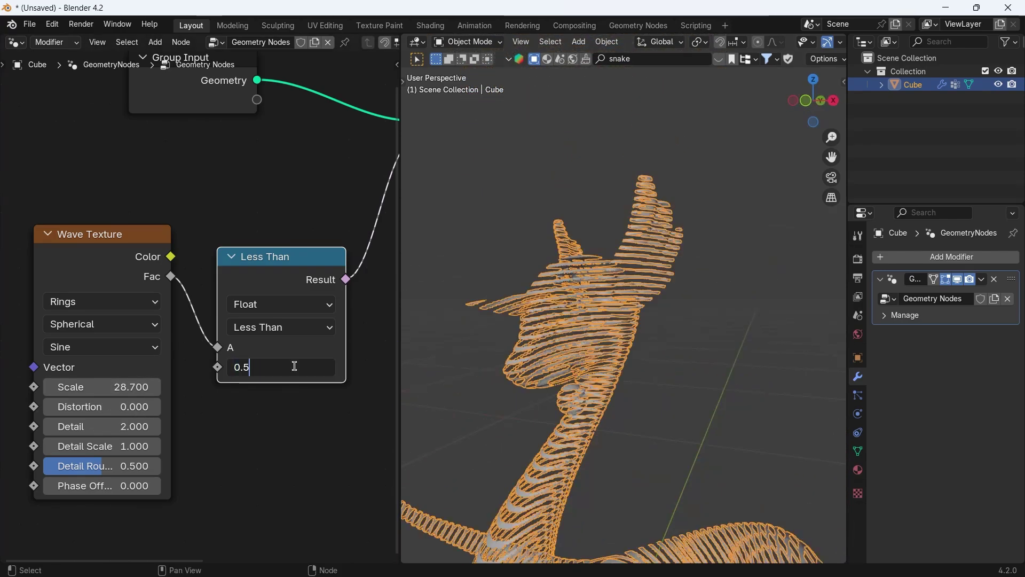
key("Return")
double_click(102, 386)
type("30")
key("Return")
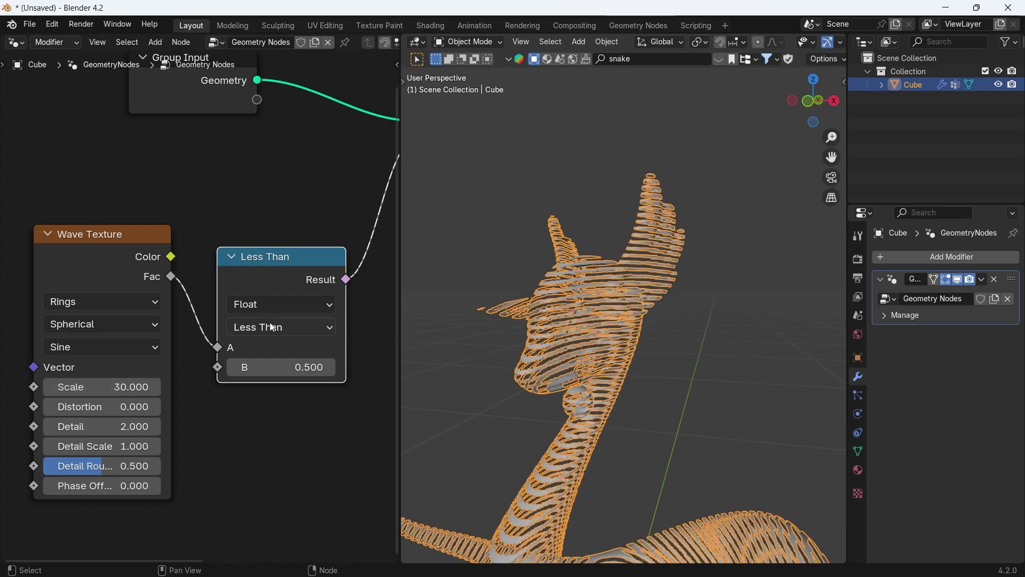
Deselect the creature and set the Wave Texture's Distortion to -7.510
scroll(661, 392, "down", 4)
scroll(661, 392, "up", 1)
left_click(716, 332)
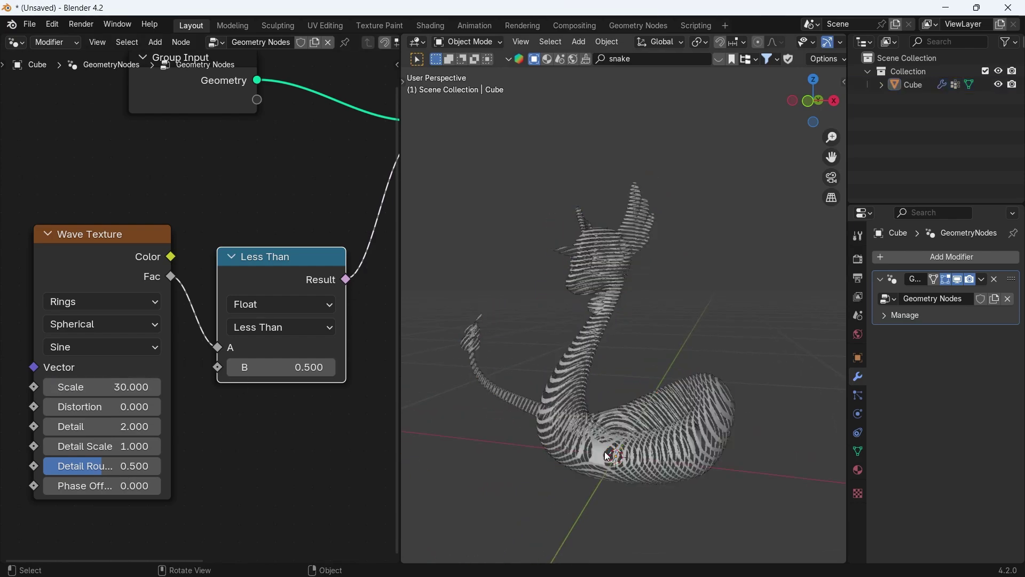
mouse_move(606, 456)
middle_mouse_down()
mouse_move(550, 464)
mouse_move(588, 465)
middle_mouse_up()
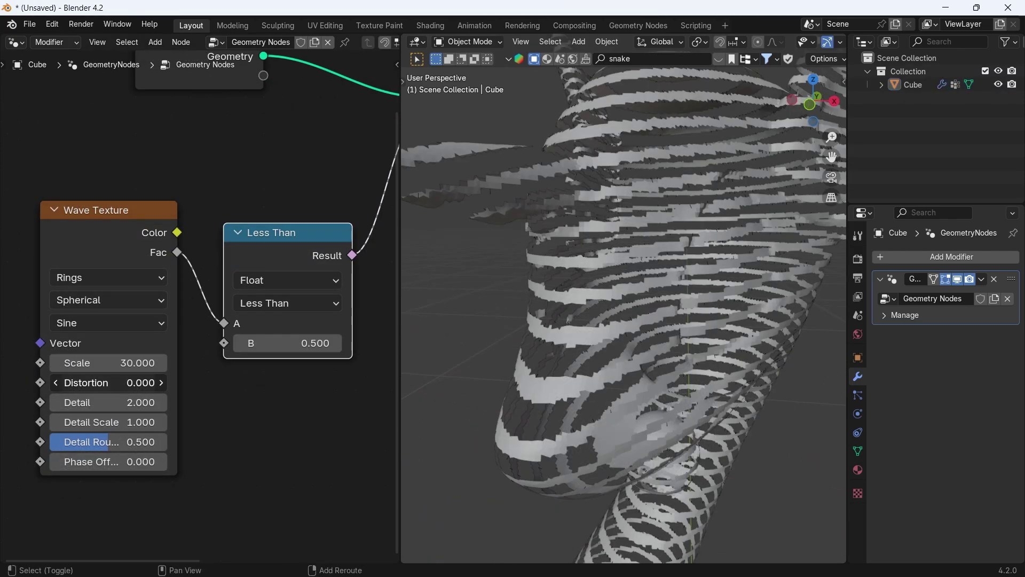
left_click_drag(107, 382, 67, 382)
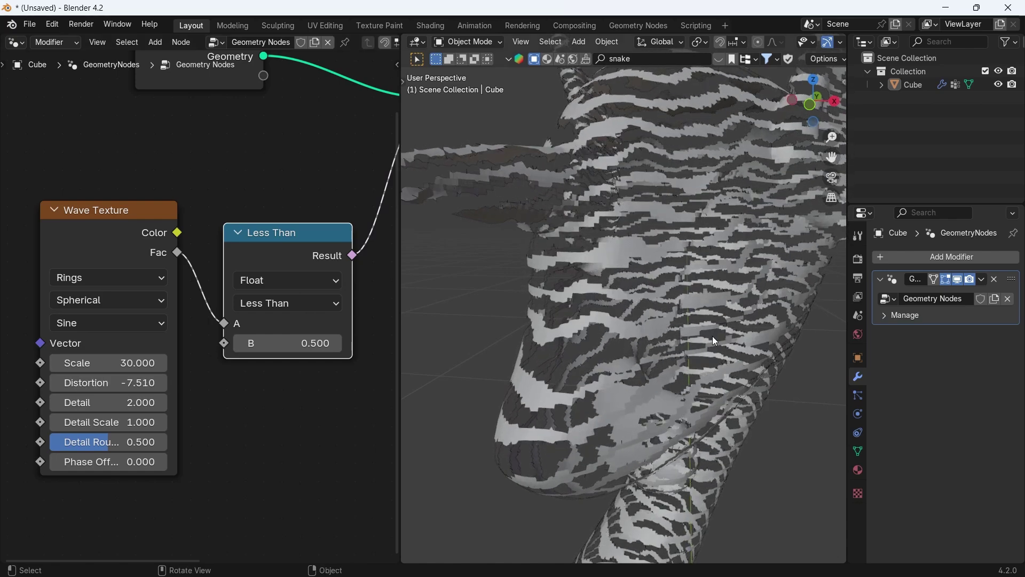
scroll(715, 342, "down", 5)
middle_click_drag(720, 351, 714, 287)
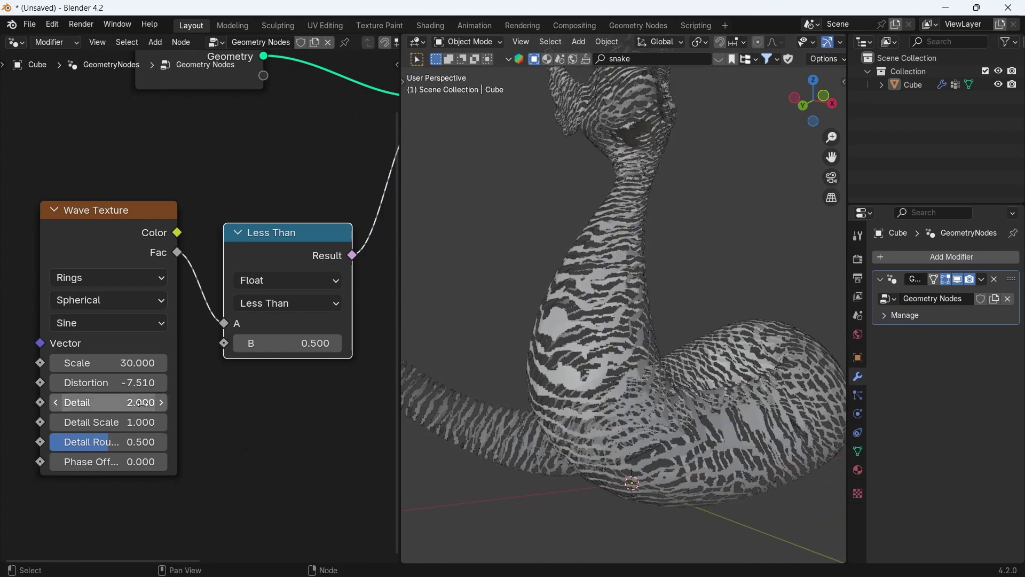
Set the Wave Texture's Detail to 0 and inspect the stripes on the creature's coiled body up close
double_click(107, 402)
type("0")
key("Return")
middle_click_drag(507, 369, 681, 316)
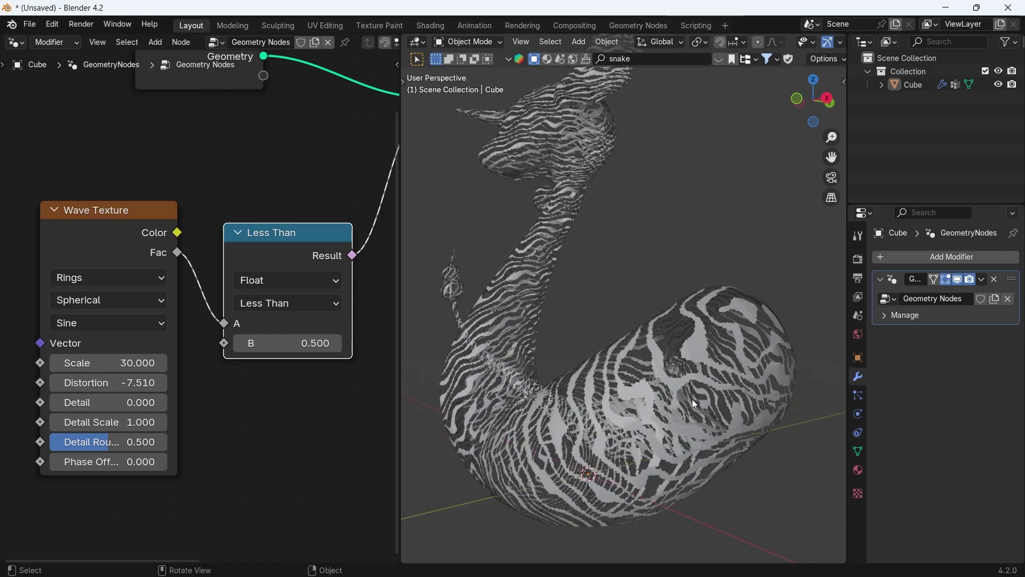
scroll(694, 404, "up", 5)
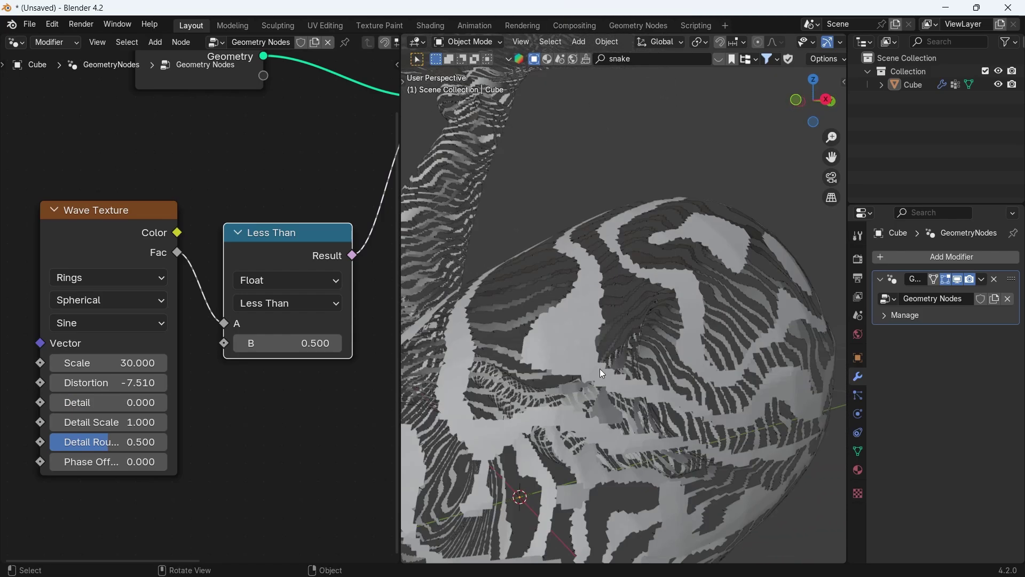
Select the creature, check its mesh density in Edit Mode, return to Object Mode and add a Decimate modifier
left_click(586, 351)
key("Tab")
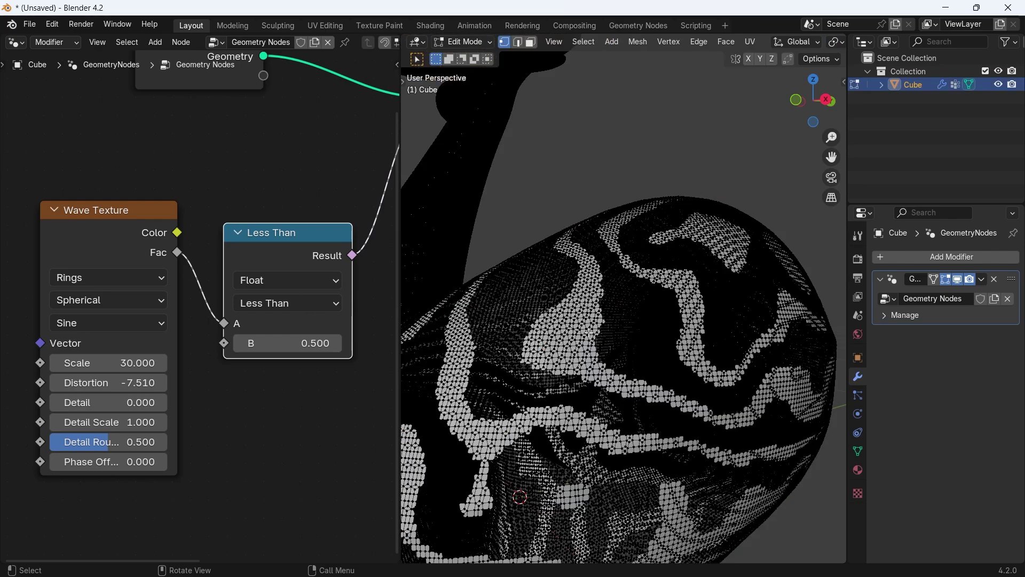
key("Tab")
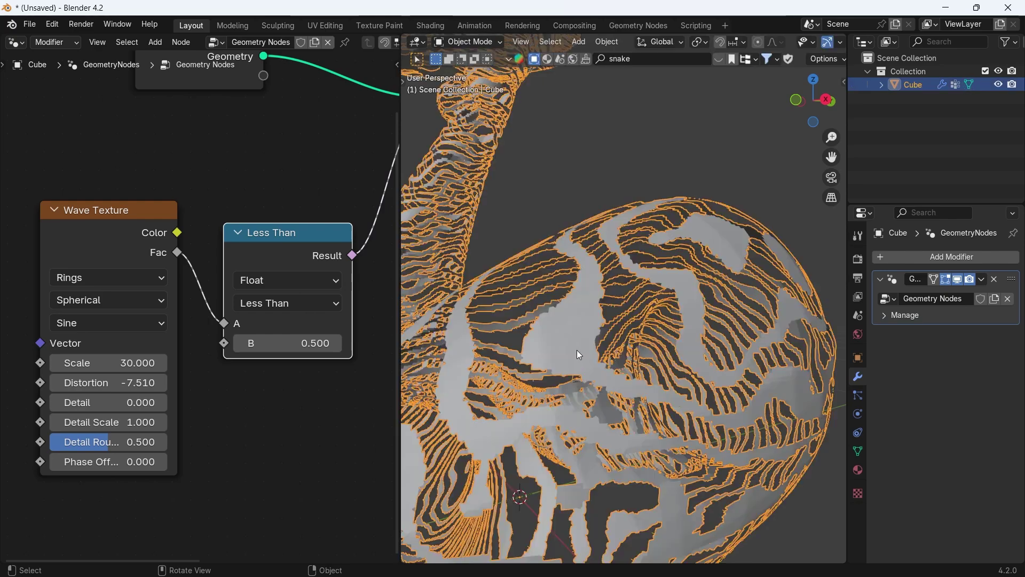
left_click(918, 256)
mouse_move(918, 256)
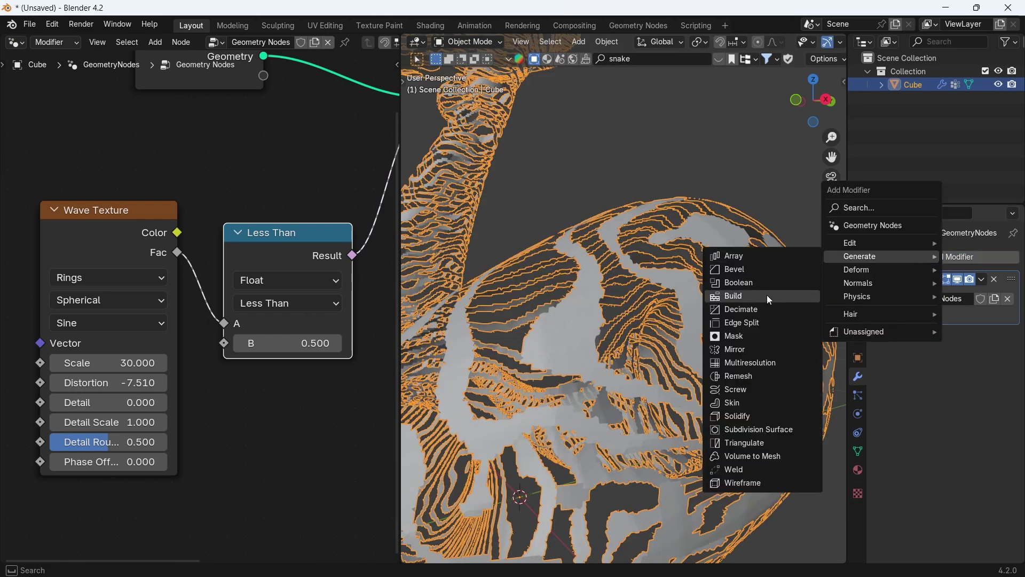
left_click(766, 311)
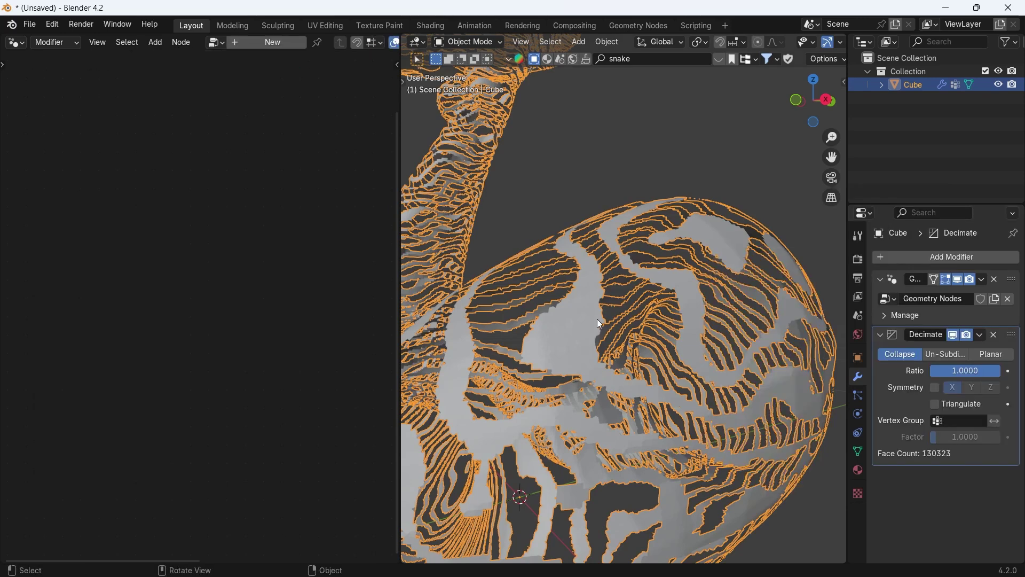
Set the Decimate modifier to Planar with a 30° angle limit and compare the mesh with the modifier off and on
left_click(982, 356)
left_click(969, 372)
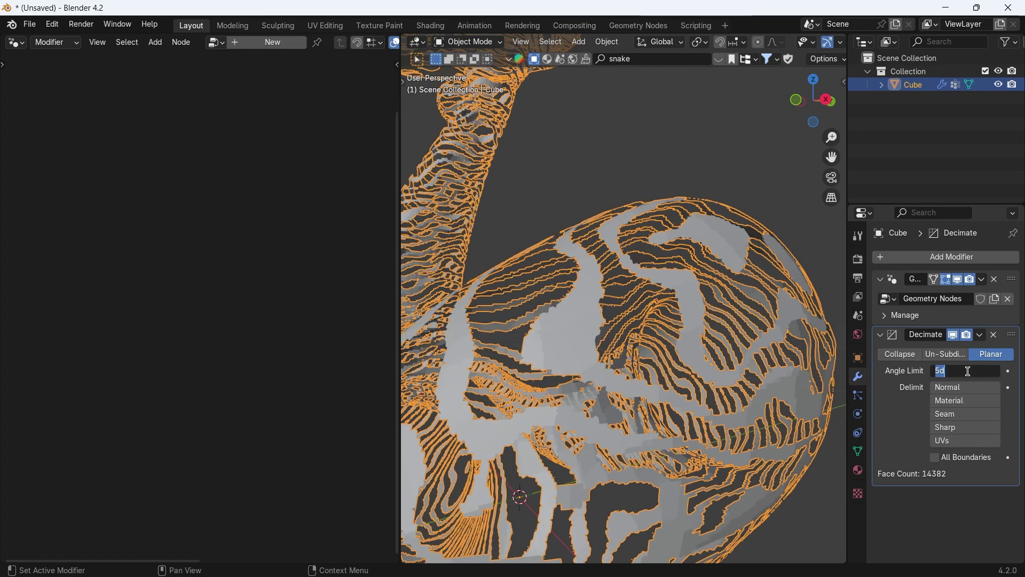
key("Return")
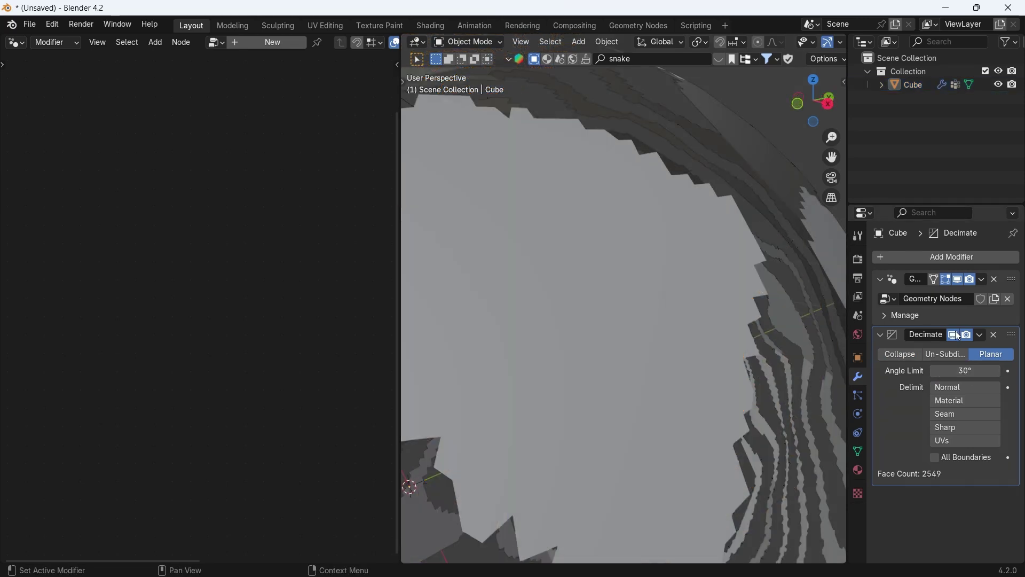
left_click(953, 334)
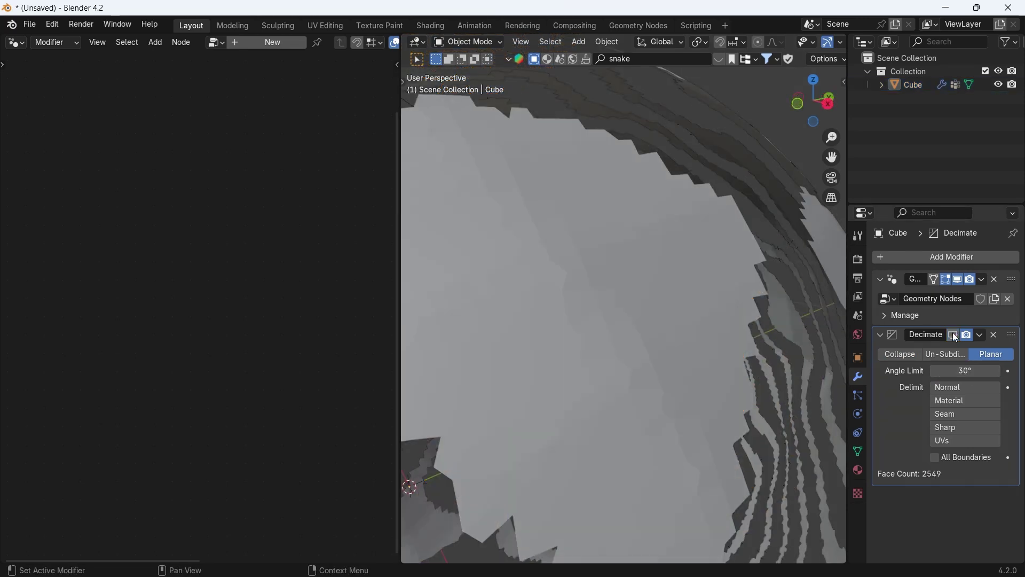
left_click(954, 334)
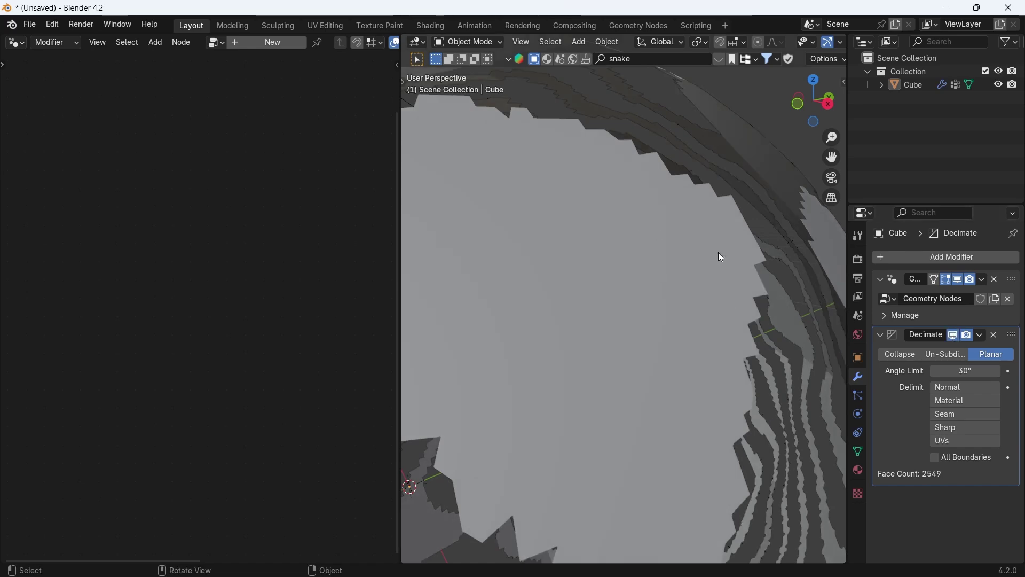
Add a Smooth modifier to the creature mesh after the Decimate modifier
scroll(602, 274, "down", 5)
middle_click_drag(625, 321, 671, 311, "shift")
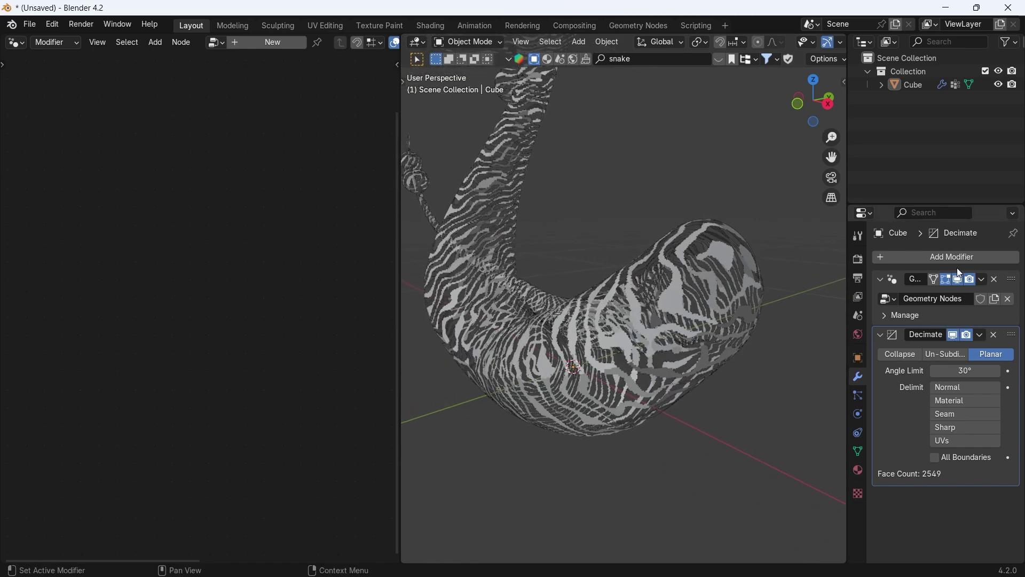
scroll(719, 314, "up", 8)
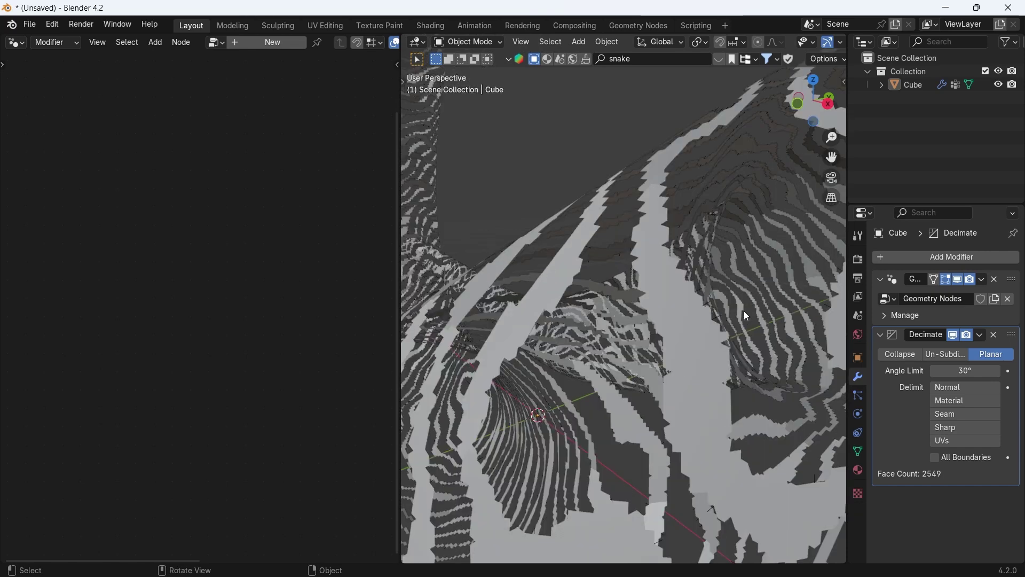
scroll(744, 315, "up", 3)
left_click(956, 258)
mouse_move(959, 253)
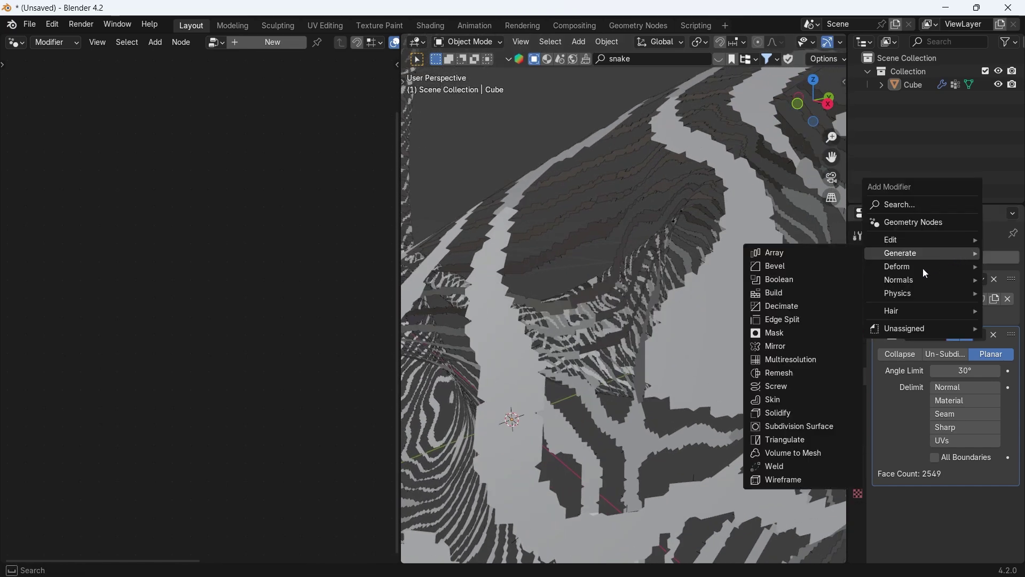
mouse_move(883, 267)
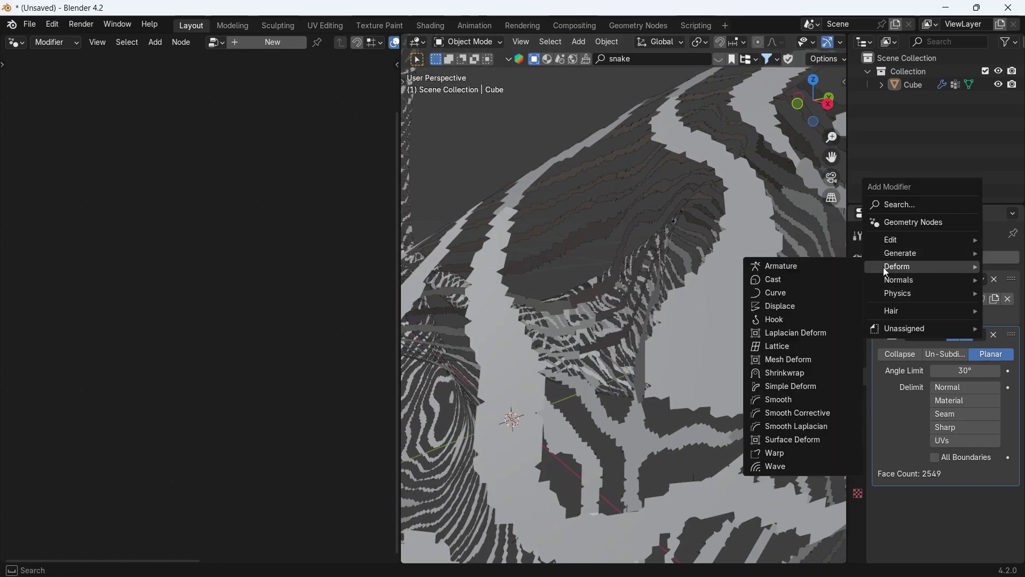
left_click(802, 399)
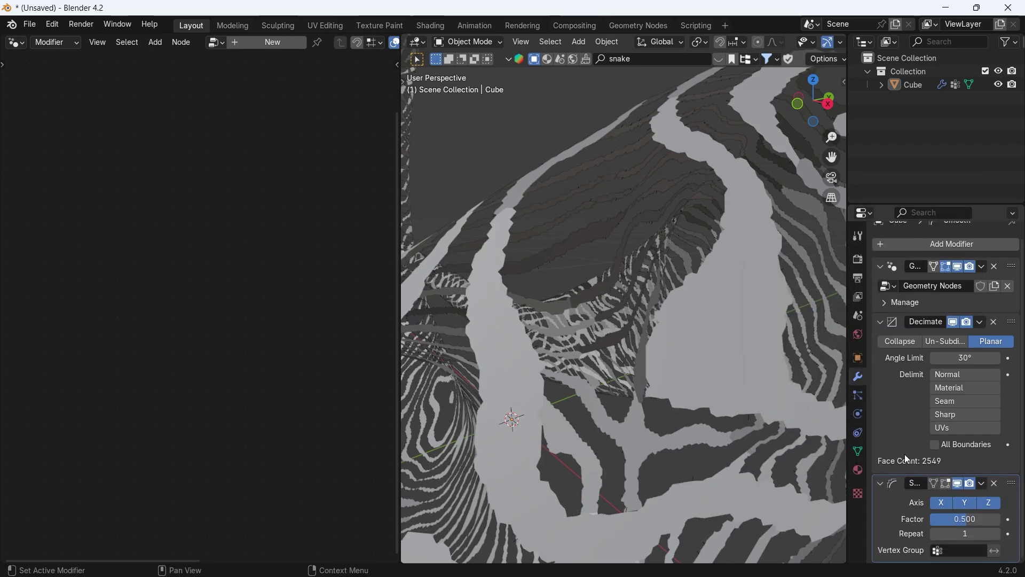
Set the Smooth modifier's Repeat to 30 on the creature mesh
left_click(959, 530)
type("30")
key("Return")
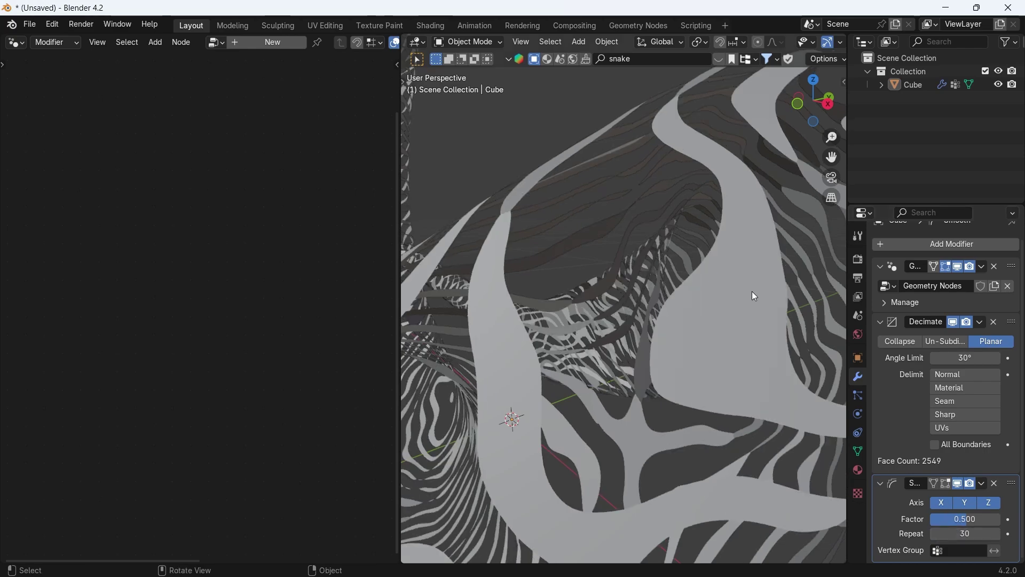
scroll(658, 248, "down", 4)
middle_click_drag(660, 252, 699, 372)
scroll(710, 371, "down", 3)
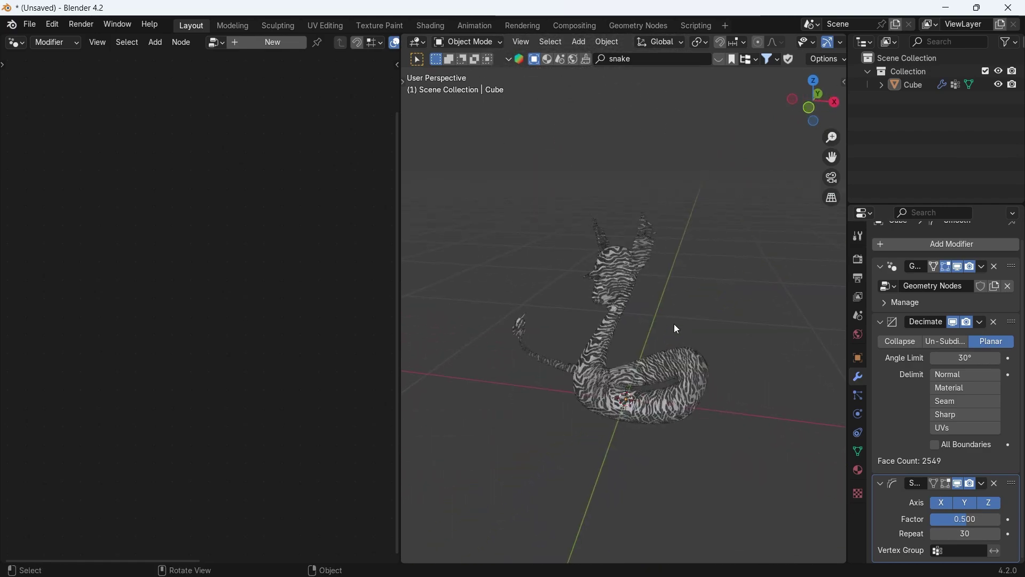
Add a plane and scale it up as a ground surface beneath the creature
middle_click_drag(674, 322, 654, 270)
key("shift+a")
mouse_move(590, 288)
left_click(710, 286)
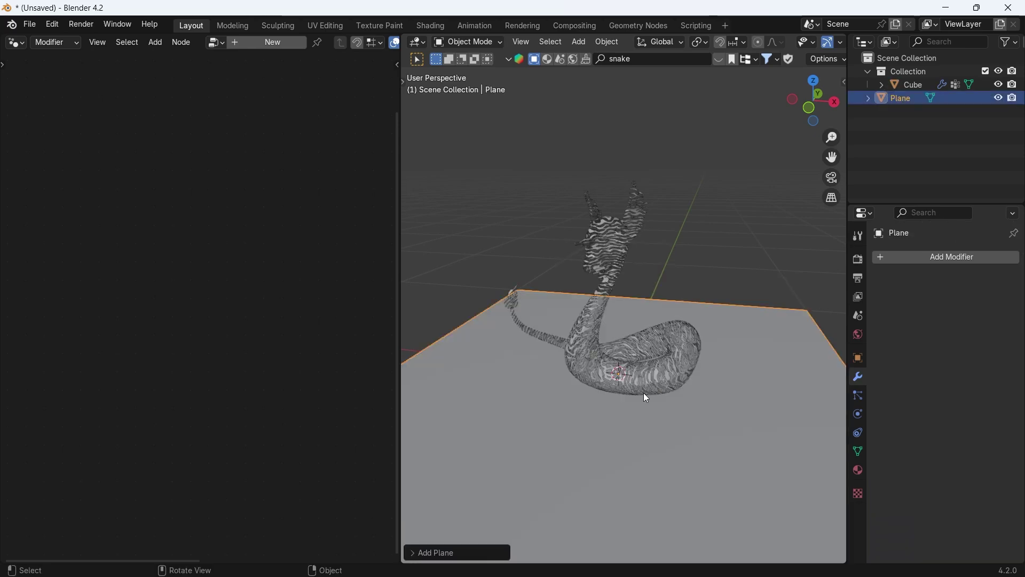
key("s")
left_click(720, 280)
left_click(719, 279)
Switch the viewport's solid shading to MatCap lighting and choose a glossy metallic MatCap
scroll(720, 283, "up", 3)
middle_click_drag(720, 288, 625, 304)
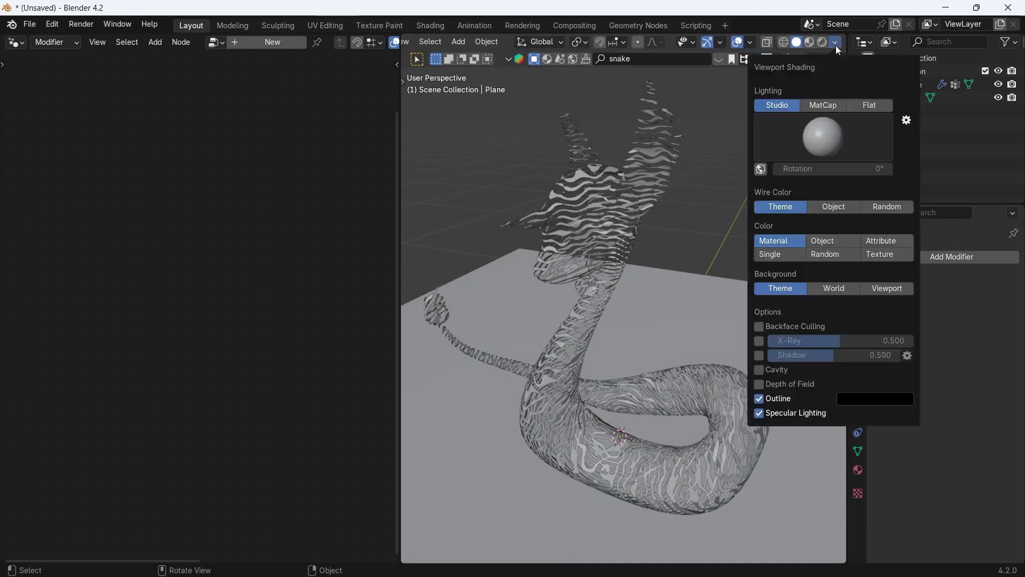
left_click(824, 105)
left_click(824, 136)
left_click(706, 194)
middle_click_drag(699, 305, 698, 251)
In the creature's node tree, insert a Mesh to Curve node between Delete Geometry and Group Output
left_click(613, 171)
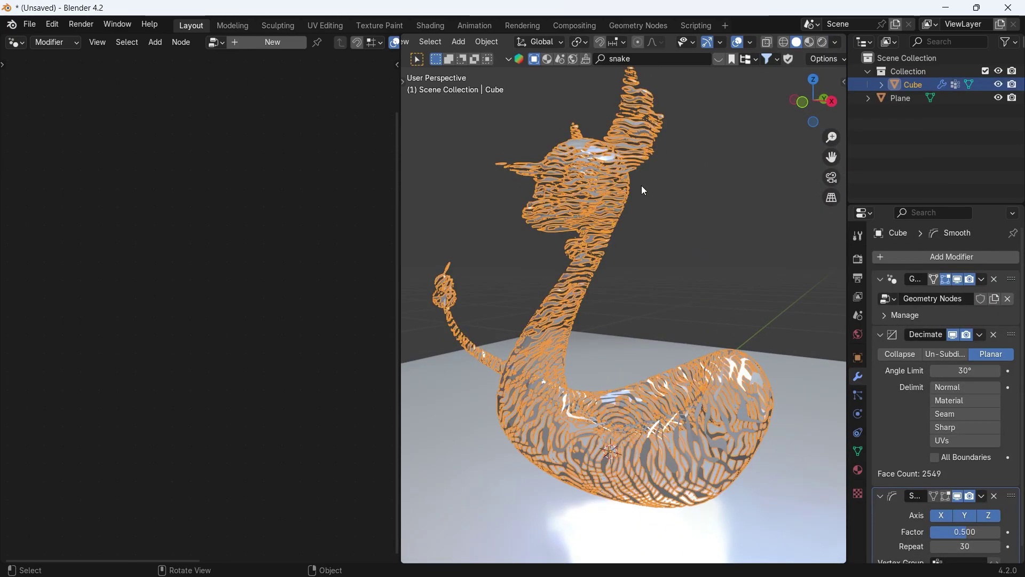
left_click(1009, 288)
scroll(337, 205, "down", 8)
middle_click_drag(337, 204, 207, 275)
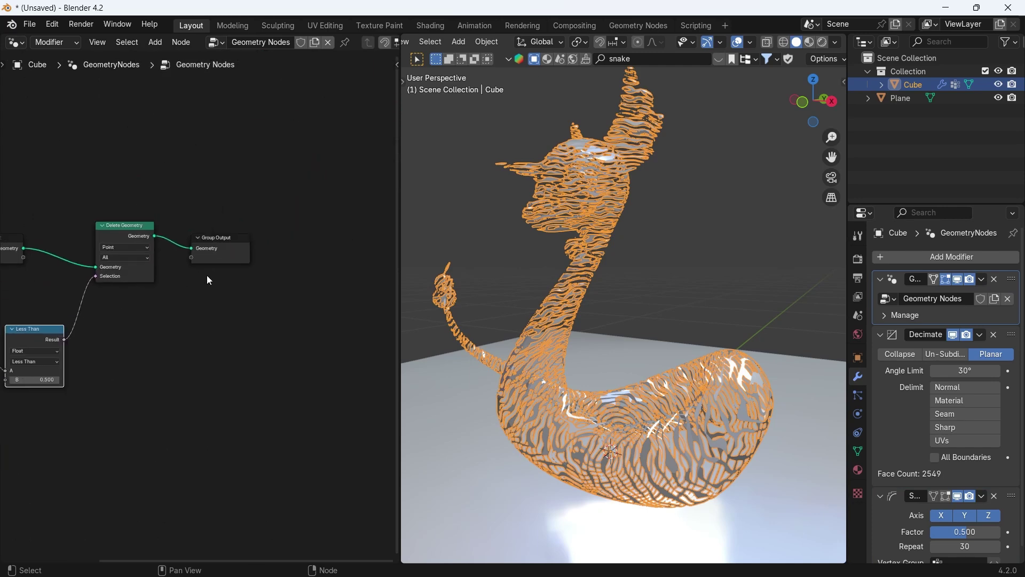
left_click_drag(214, 248, 319, 247)
scroll(288, 219, "up", 5)
key("shift+a")
left_click(199, 83)
left_click(283, 172)
left_click(200, 200)
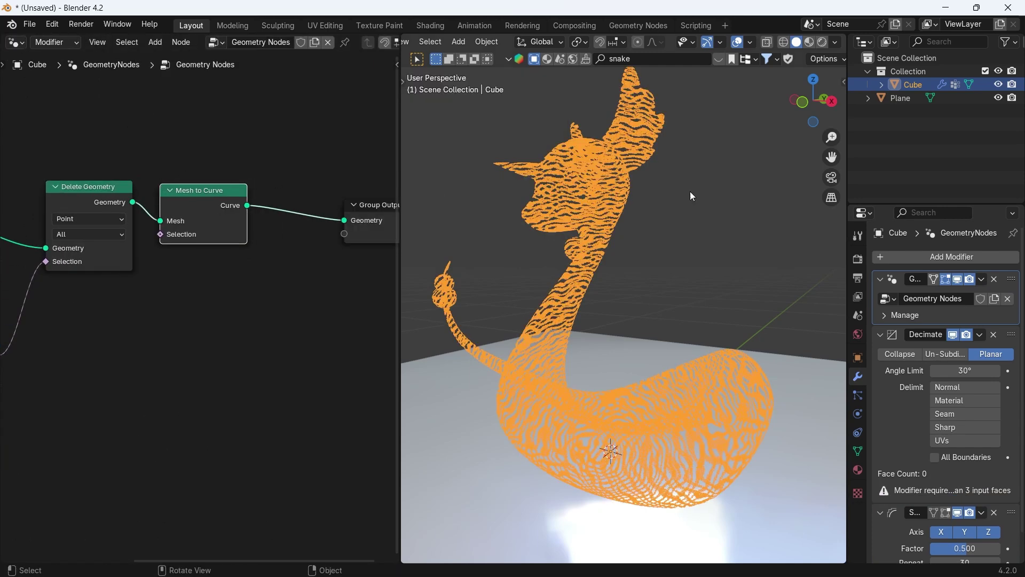
Insert a Curve to Mesh node after Mesh to Curve and try to connect a Curve Circle as its profile curve
left_click(690, 191)
key("shift+a")
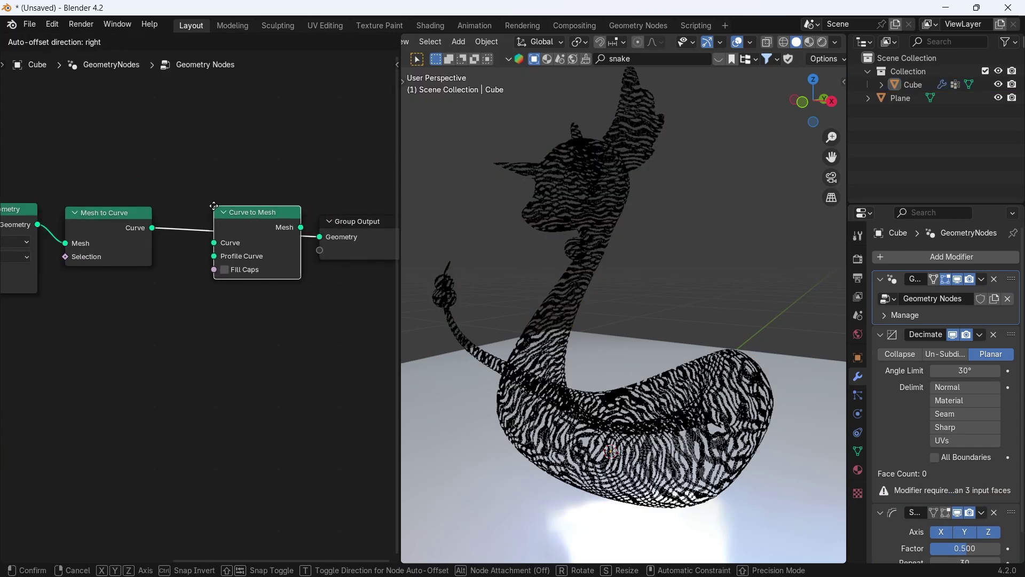
left_click(212, 204)
scroll(226, 248, "up", 2)
key("shift+a")
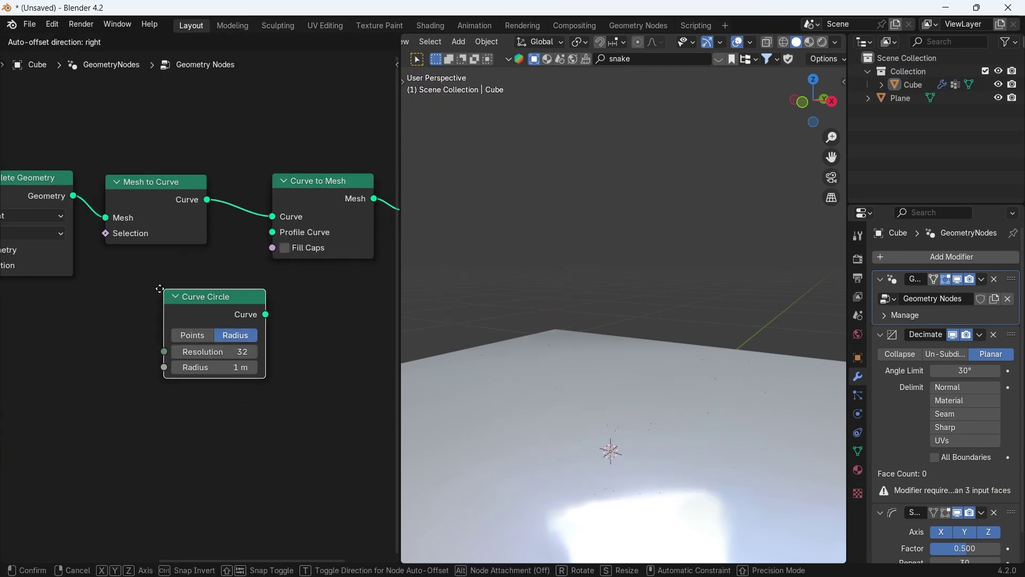
left_click(96, 267)
left_click_drag(201, 293, 271, 236)
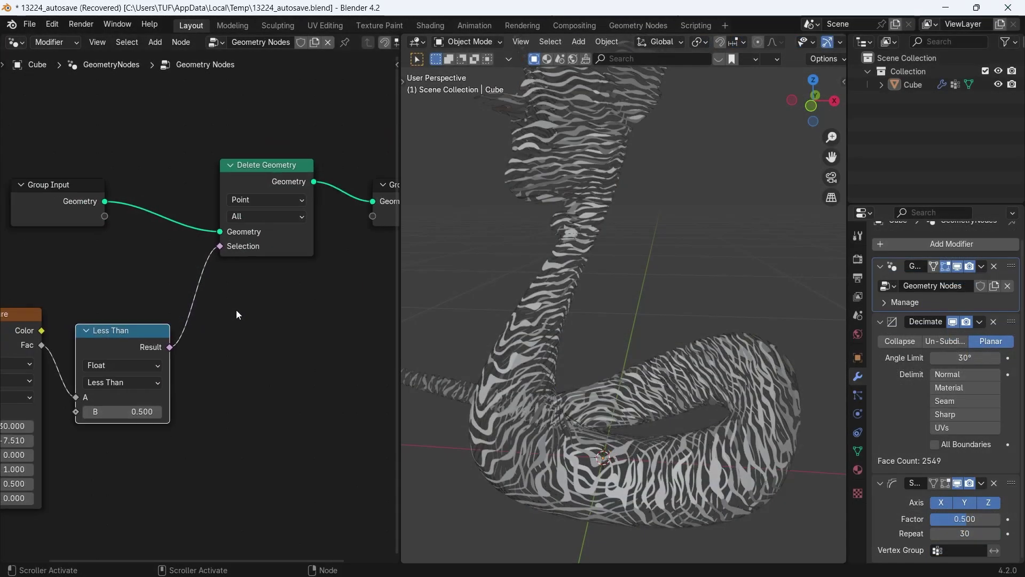
Add a cube at the creature's base and adjust its overall scale
scroll(236, 310, "down", 3)
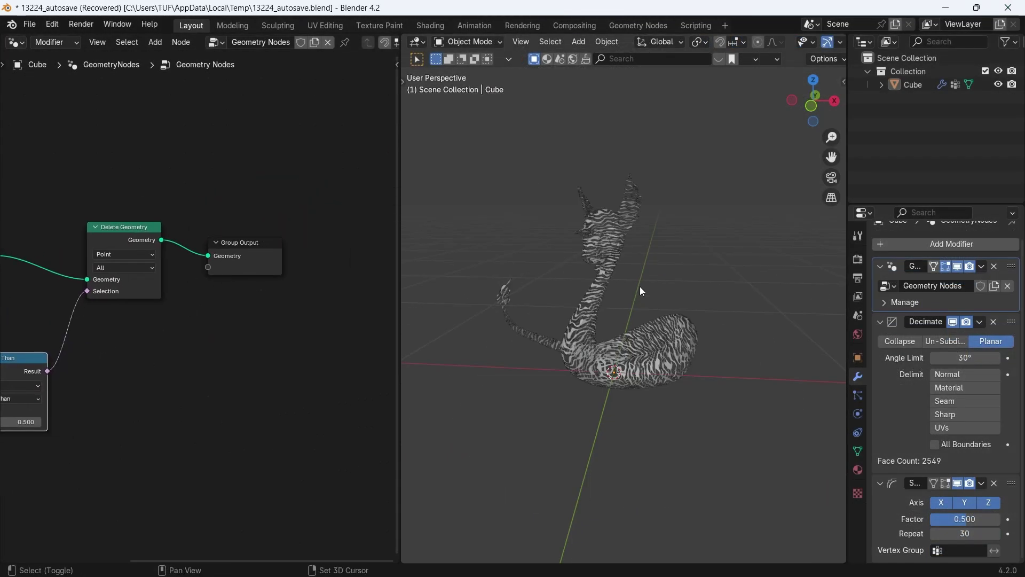
key("shift+a")
mouse_move(628, 296)
left_click(700, 316)
key("s")
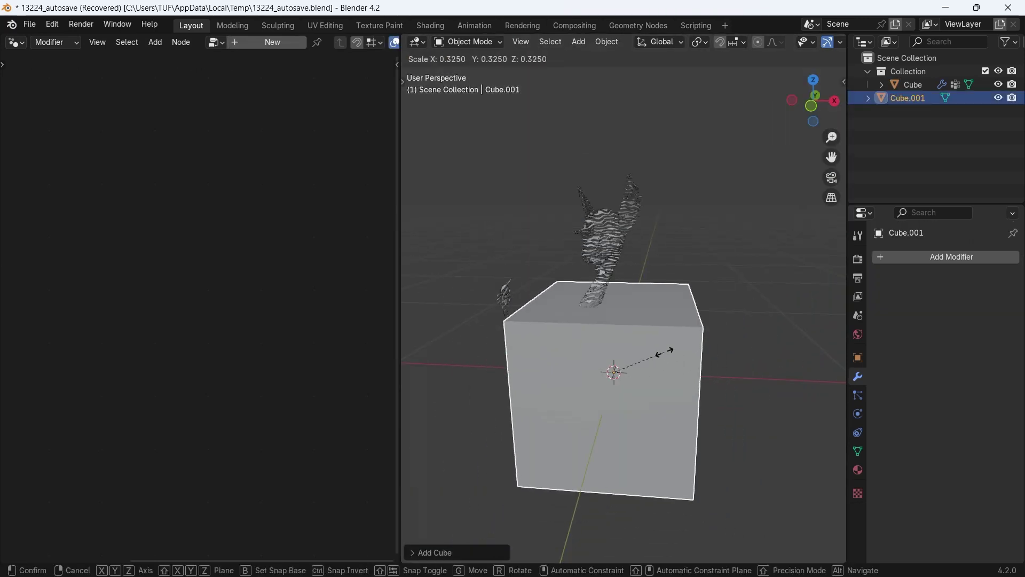
left_click(664, 363)
Rename the creature object to main and the new cube to sub
left_click(617, 256)
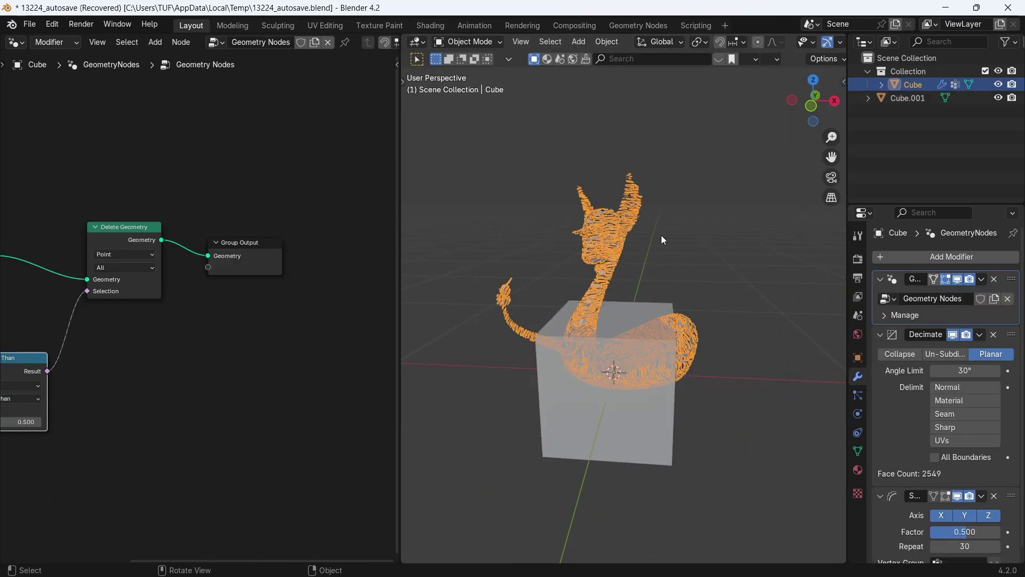
double_click(916, 85)
type("main")
key("Return")
double_click(914, 96)
type("sub")
key("Return")
Hide the main object and create a new geometry node tree on the sub object
left_click(919, 85)
left_click(998, 84)
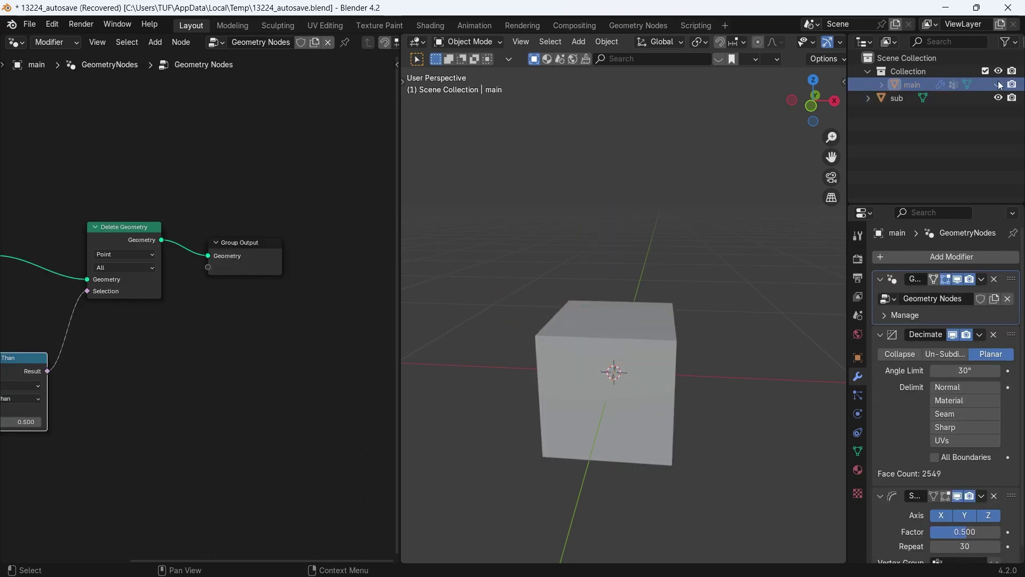
left_click(905, 98)
left_click(278, 42)
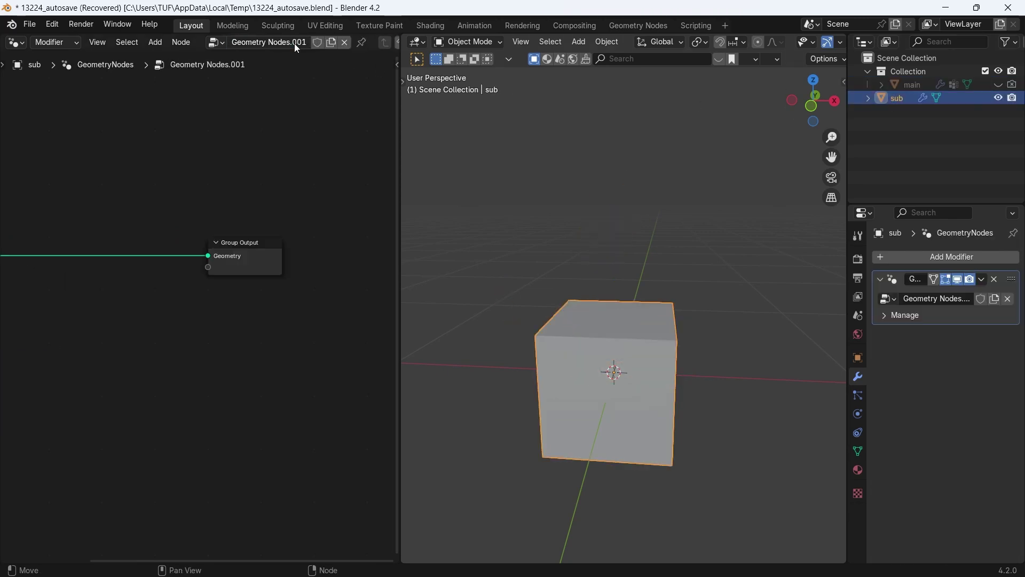
Replace the Group Input with an Object Info node for main and link its Geometry to the Group Output
key("Home")
left_click_drag(153, 215, 69, 306)
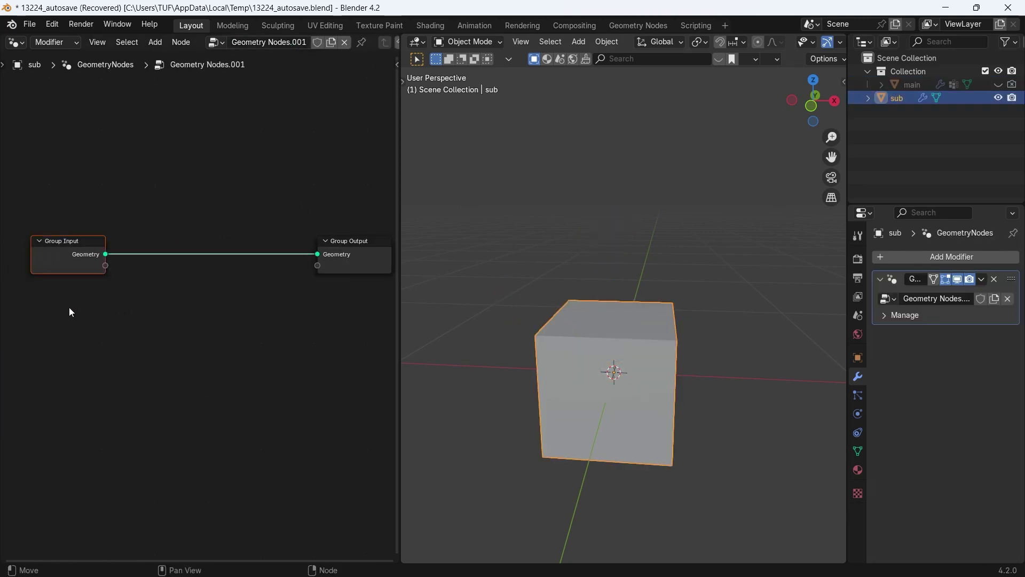
key("x")
left_click(915, 84)
left_click_drag(558, 132, 107, 276)
left_click_drag(164, 334, 317, 255)
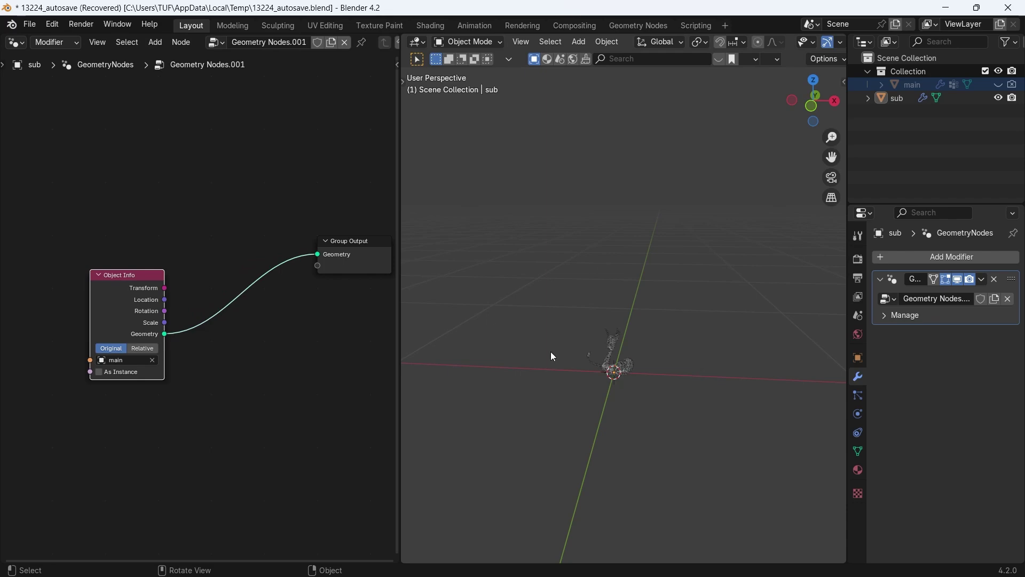
Scale the sub object up so its striped creature geometry fills more of the scene, keeping it selected
left_click(606, 345)
key("s")
left_click(679, 419)
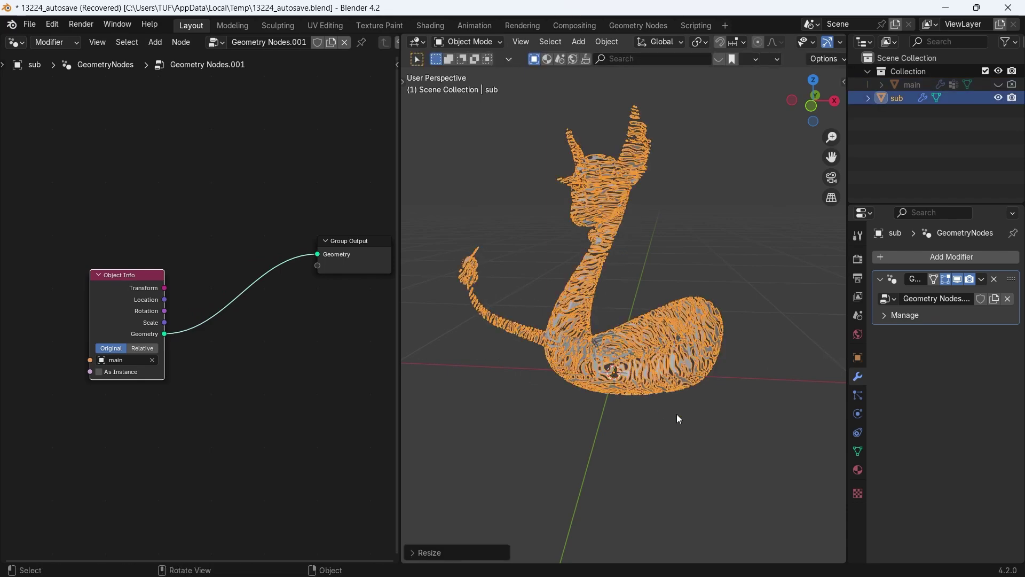
left_click(677, 415)
middle_click_drag(697, 323, 631, 251)
scroll(666, 301, "up", 4)
scroll(668, 301, "down", 2)
left_click(609, 171)
Insert a Mesh to Curve node between Object Info and Group Output in the sub object's node tree
left_click_drag(140, 286, 56, 260)
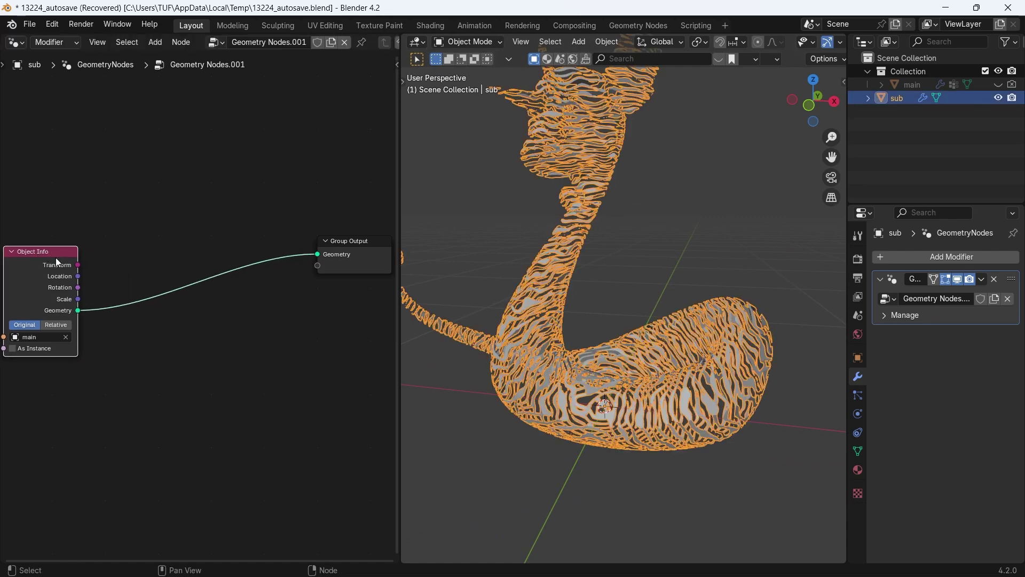
key("shift+a")
left_click(197, 134)
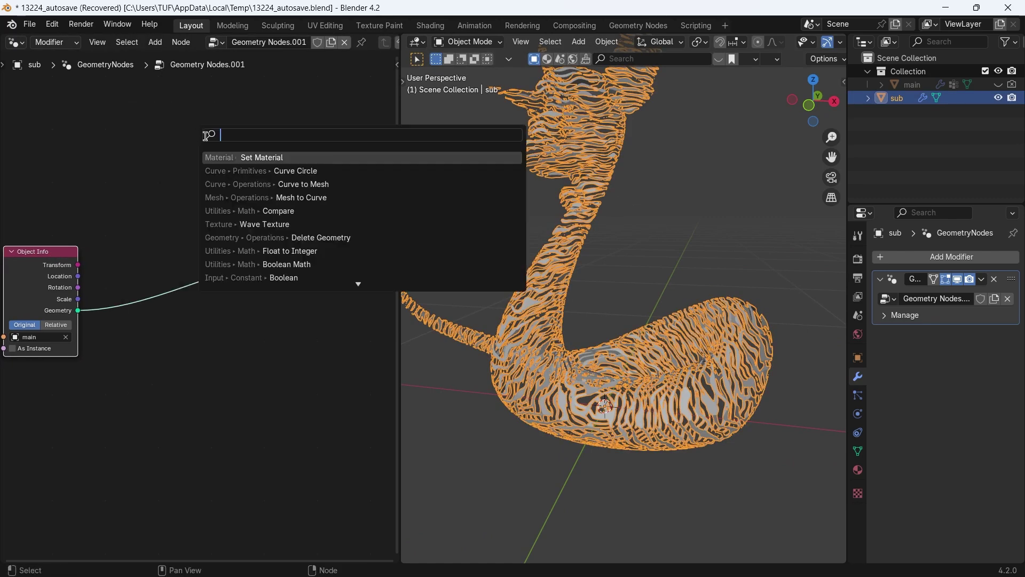
left_click(233, 198)
left_click(108, 270)
Insert a Curve to Mesh node between Mesh to Curve and Group Output, spacing the nodes apart
middle_click_drag(241, 222, 185, 216)
left_click_drag(286, 236, 347, 235)
middle_click_drag(182, 247, 223, 177)
scroll(223, 177, "up", 1)
key("shift+a")
left_click(224, 177)
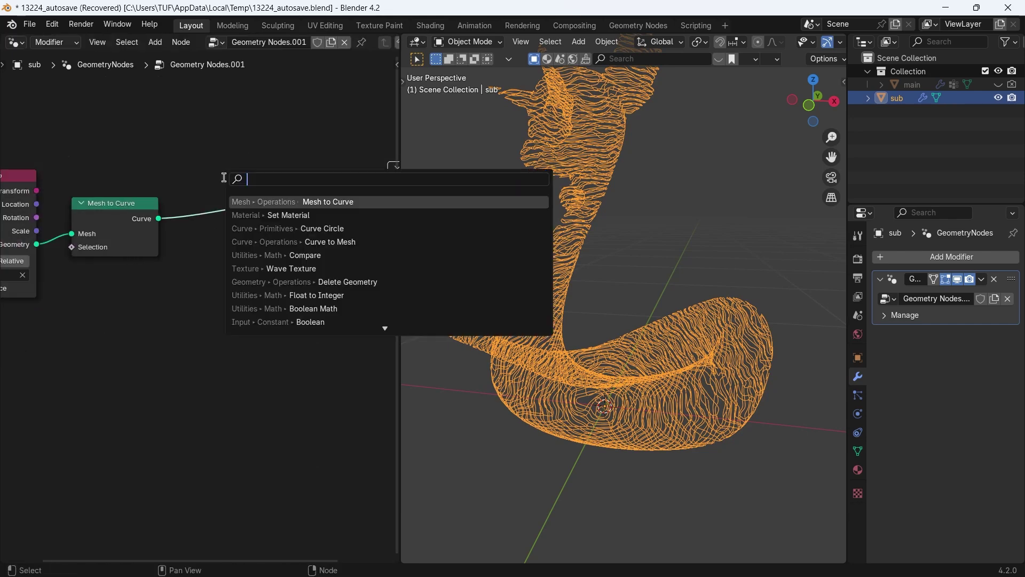
key("Down")
key("Down")
key("Down")
key("Return")
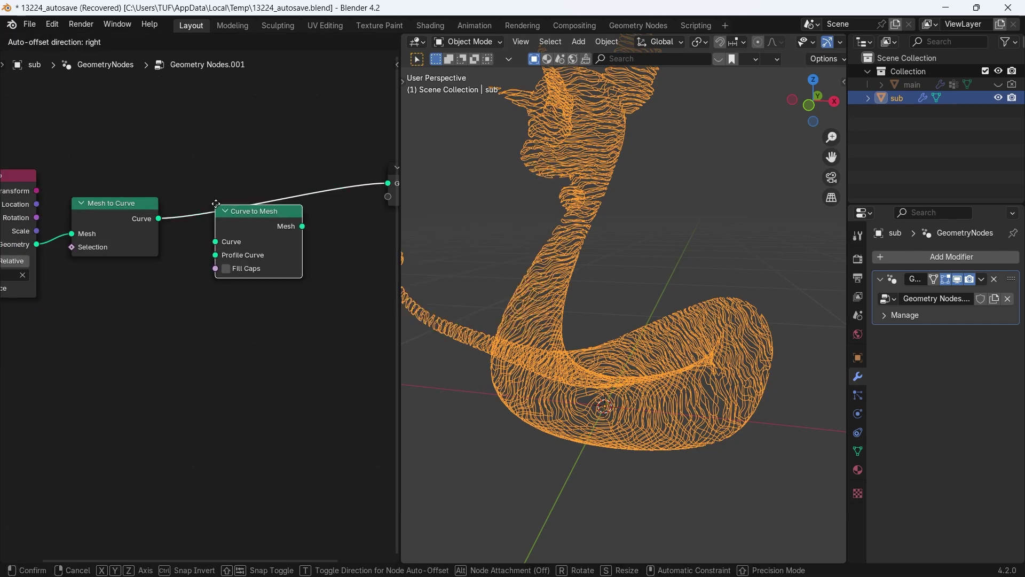
left_click(247, 209)
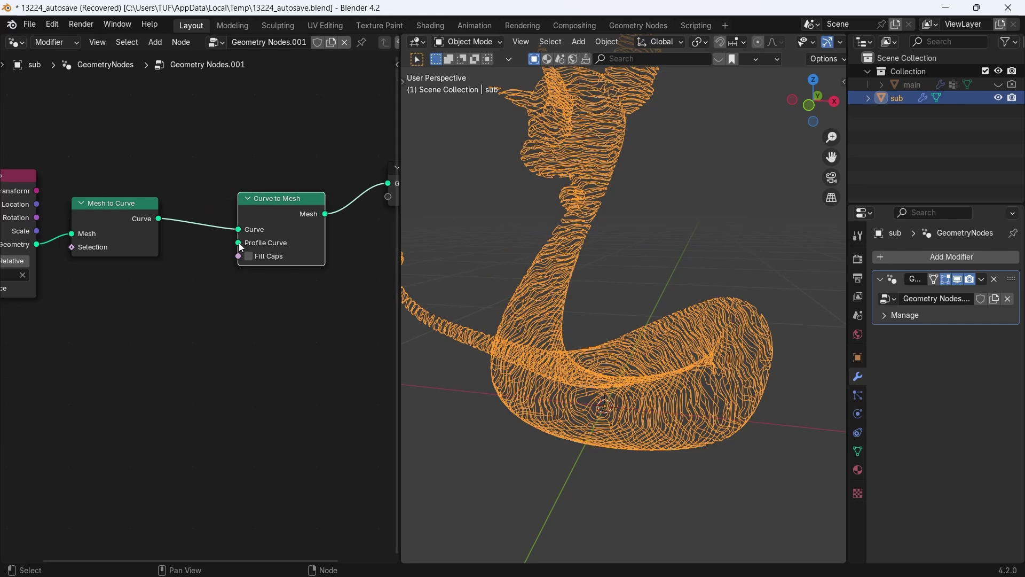
Add a Curve Circle node connected to the Profile Curve input of Curve to Mesh
left_click_drag(239, 257, 186, 299)
type("curve ci")
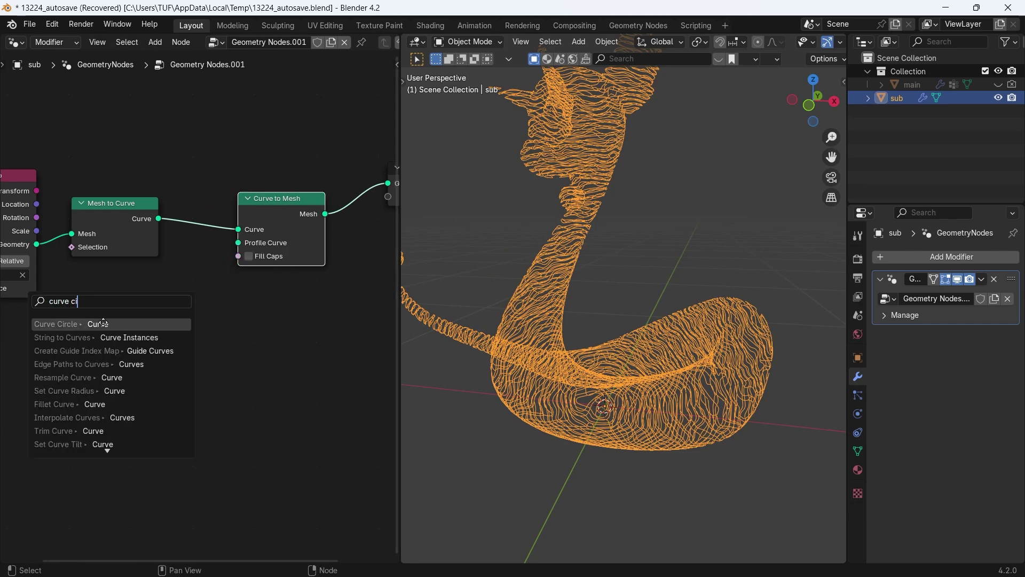
key("Return")
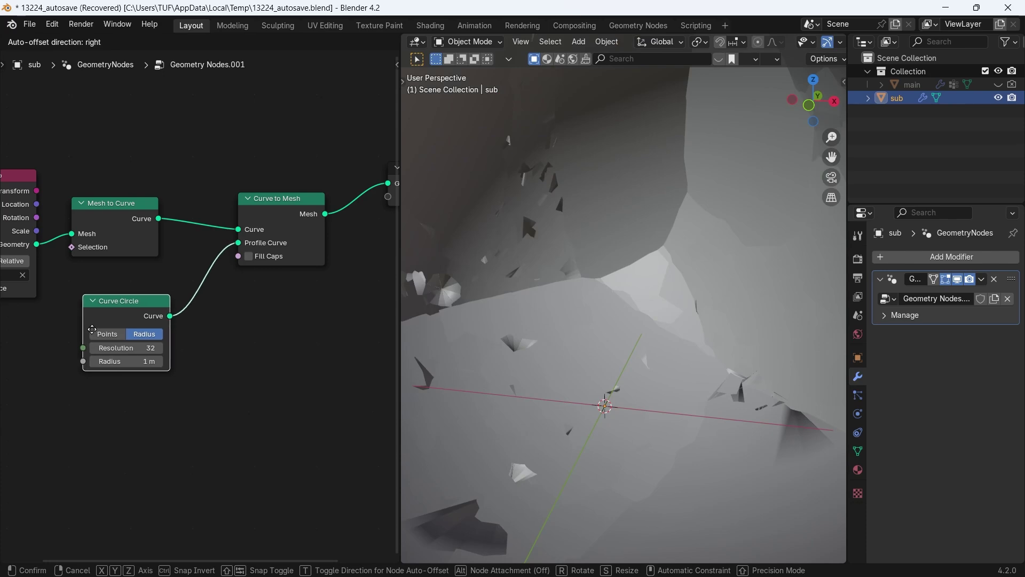
left_click(88, 329)
scroll(604, 330, "down", 6)
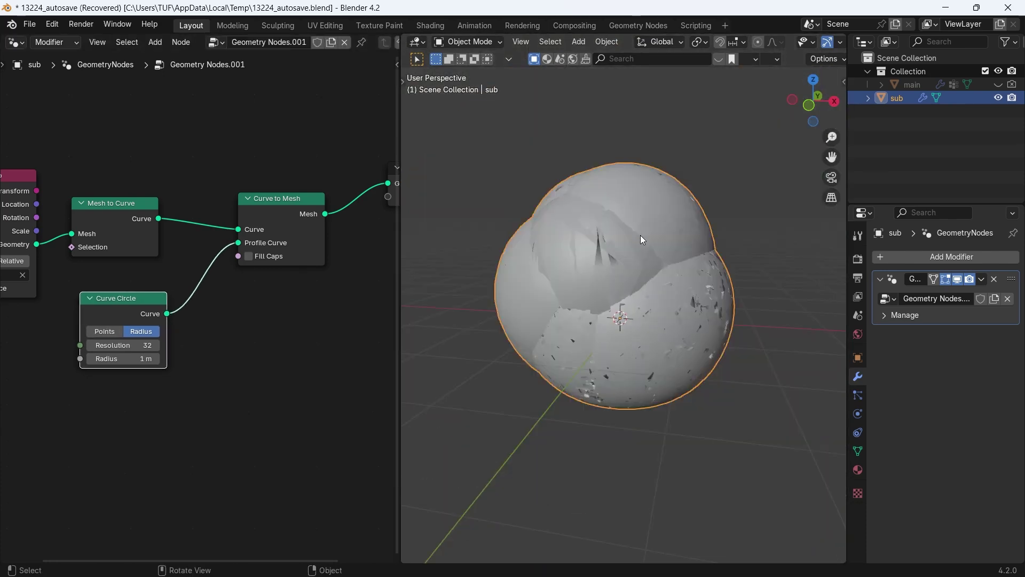
Set the Curve Circle's Radius to 0.001 m and inspect the resulting wires up close
scroll(640, 235, "up", 2)
scroll(316, 370, "up", 3)
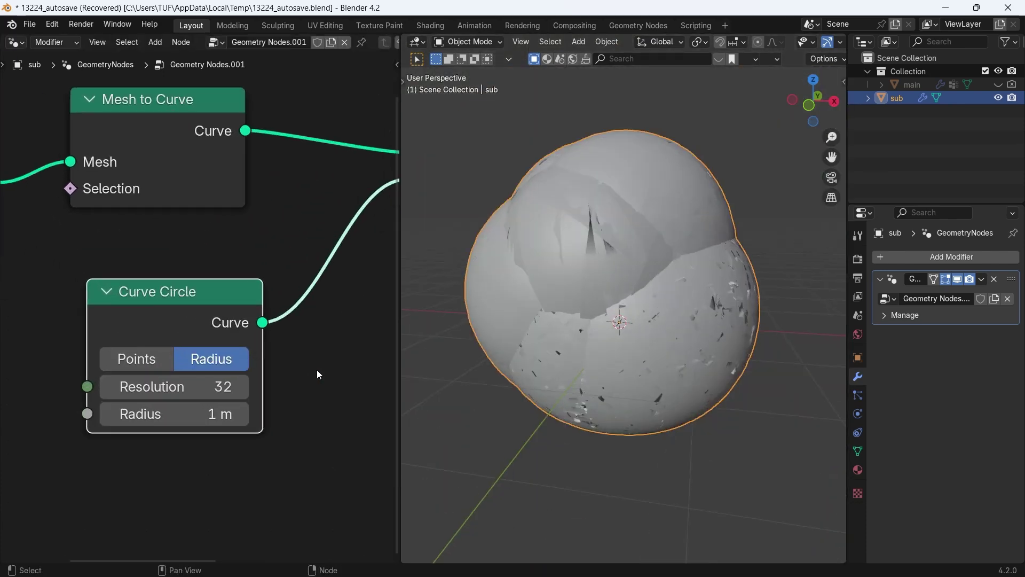
middle_click_drag(316, 369, 308, 337)
left_click(173, 379)
type("0.0")
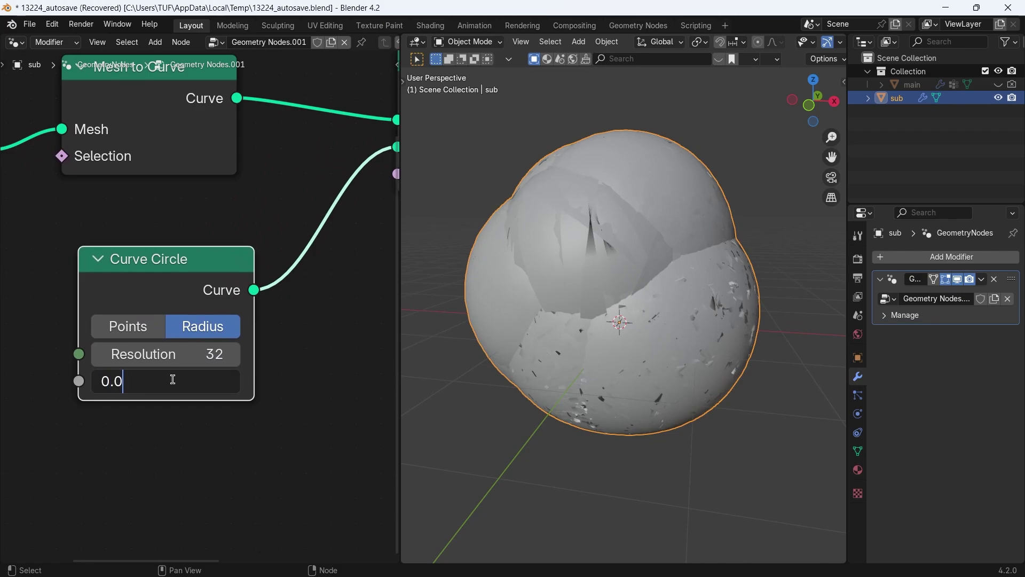
type("01")
key("Return")
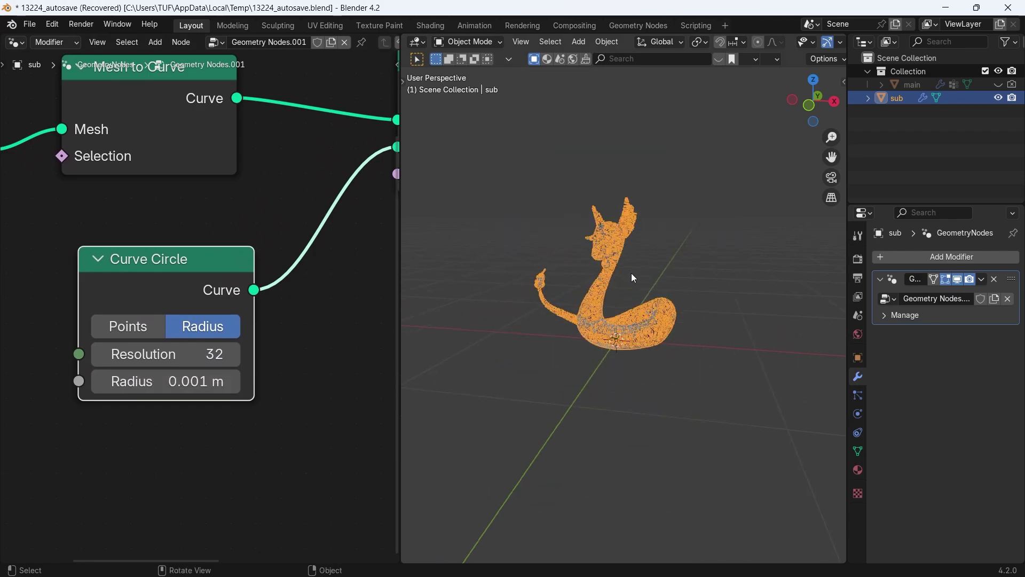
scroll(631, 274, "up", 10)
middle_click_drag(630, 321, 642, 278)
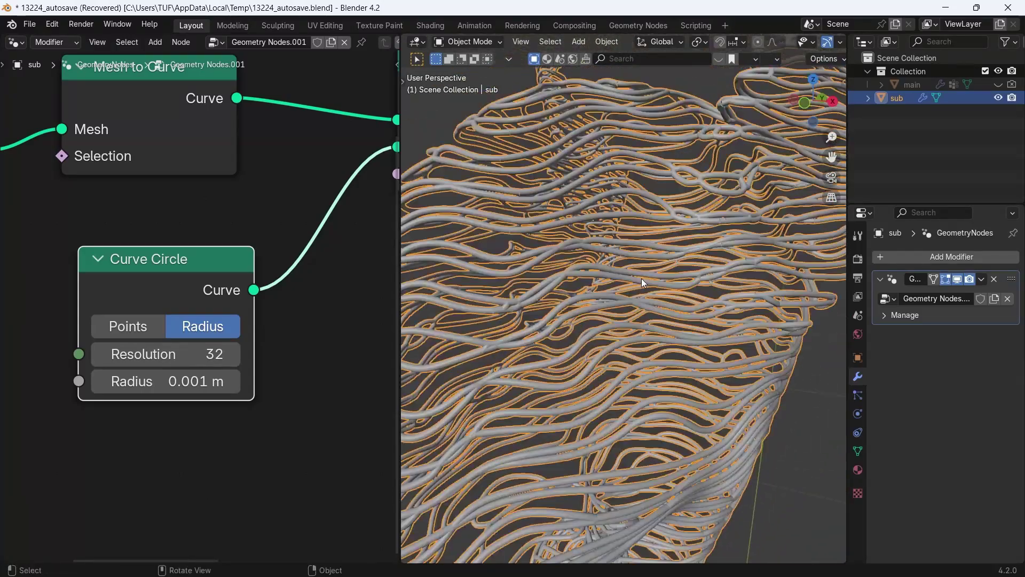
Set the Curve Circle's Resolution to 6 and its Radius to 0.002 m, and deselect the sculpture
left_click(196, 354)
type("6")
key("Return")
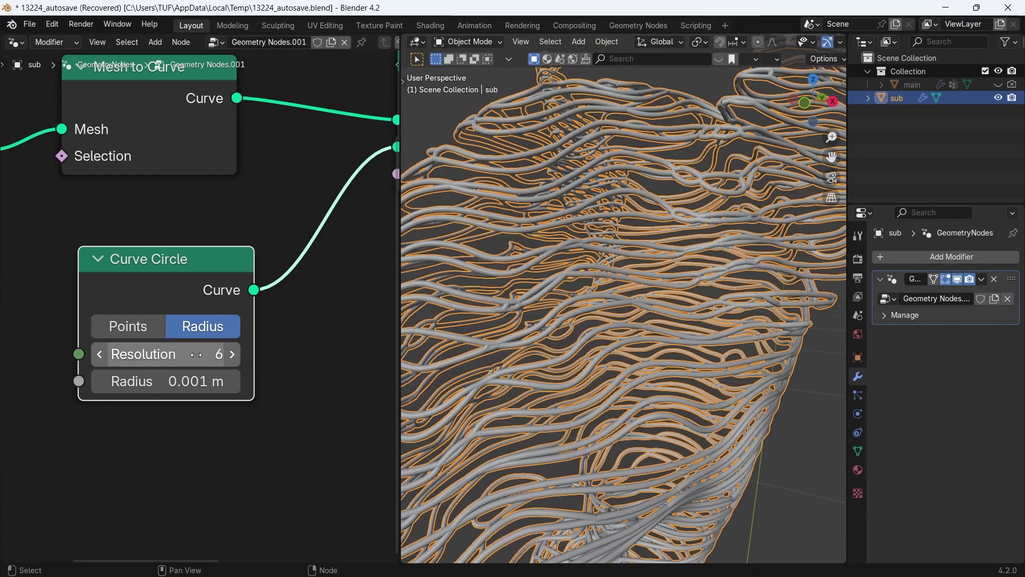
left_click(177, 377)
type("0.002")
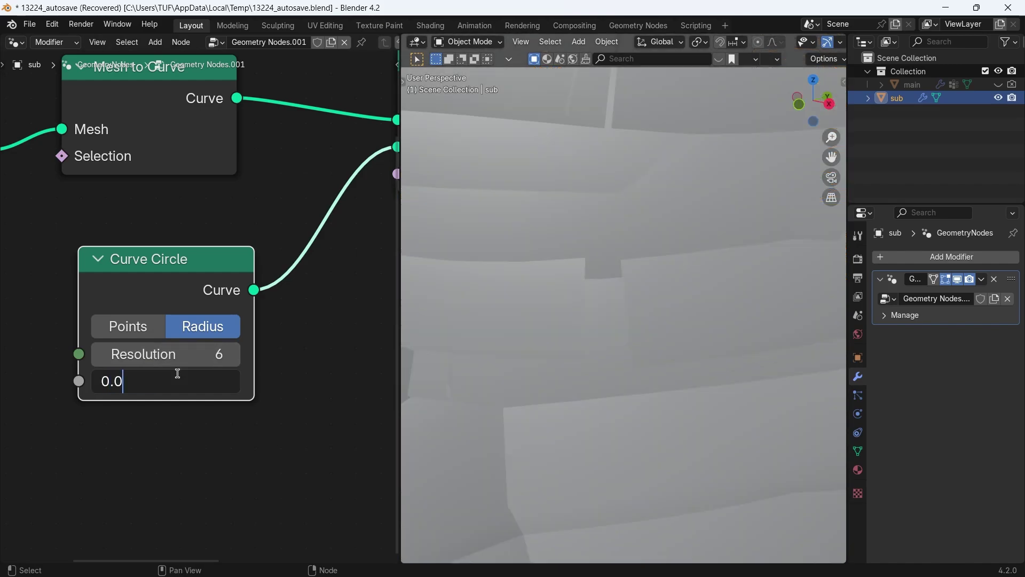
key("Return")
scroll(648, 306, "down", 5)
middle_click_drag(648, 307, 683, 294)
middle_click_drag(675, 363, 690, 231, "shift")
left_click(690, 230)
Add a mesh plane beneath the wire sculpture and scale it up as a ground surface
scroll(674, 268, "down", 4)
middle_click_drag(676, 269, 601, 260)
key("shift+a")
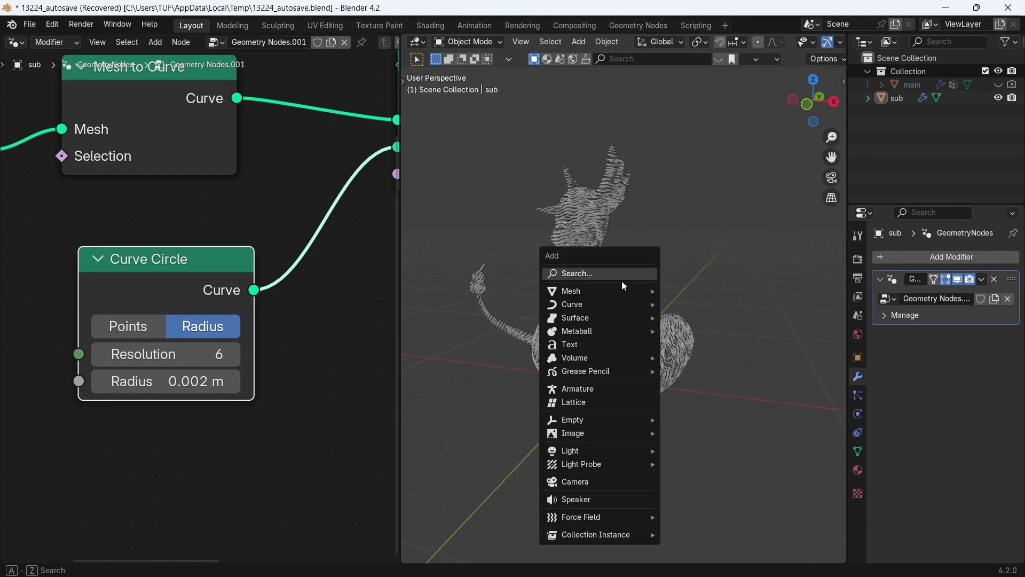
mouse_move(625, 290)
left_click(679, 290)
key("s")
left_click(716, 322)
middle_click_drag(687, 294, 580, 262)
Give the sub object a new material with a golden-yellow base color, Metallic 0.917 and Roughness 0.124
left_click(581, 262)
left_click(858, 471)
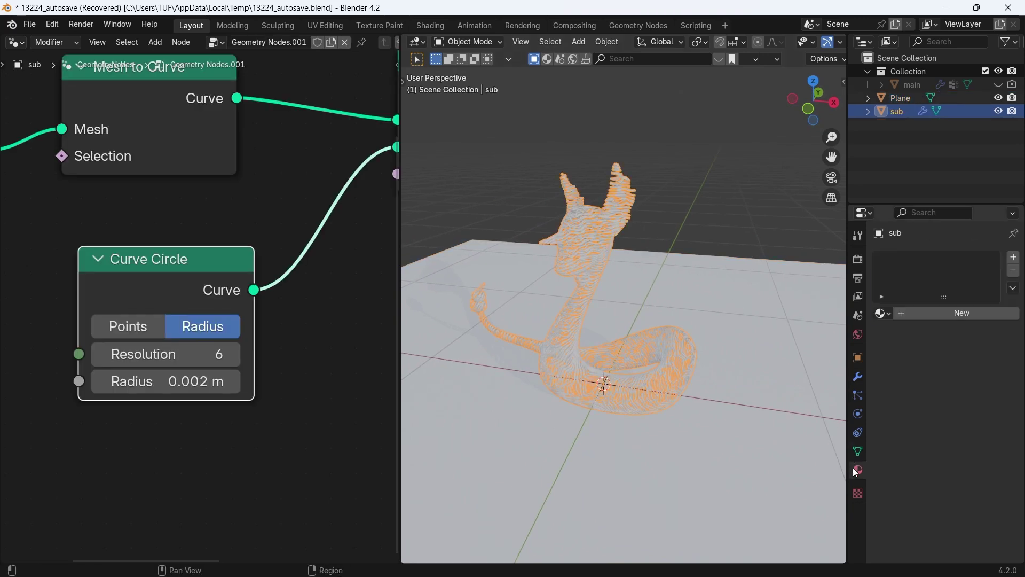
left_click(968, 314)
left_click(969, 396)
left_click_drag(904, 265, 896, 275)
mouse_move(946, 413)
left_mouse_down()
mouse_move(996, 412)
mouse_move(951, 430)
left_mouse_up()
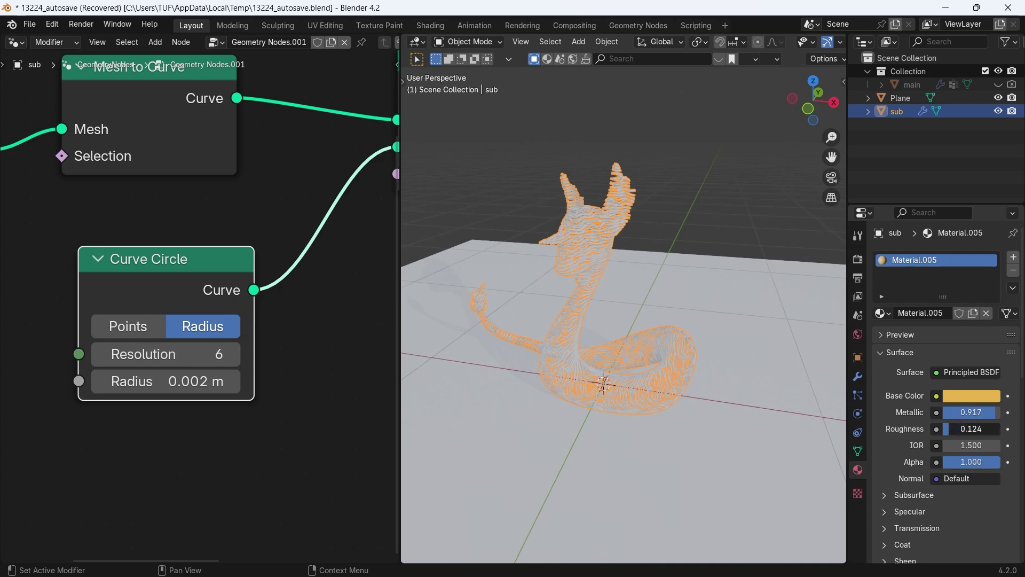
Insert a Set Material node between Curve to Mesh and Group Output, moving Group Output aside to make room
left_click(601, 219)
left_click(601, 220)
scroll(378, 221, "down", 5)
middle_click_drag(378, 221, 128, 292)
scroll(128, 292, "down", 4)
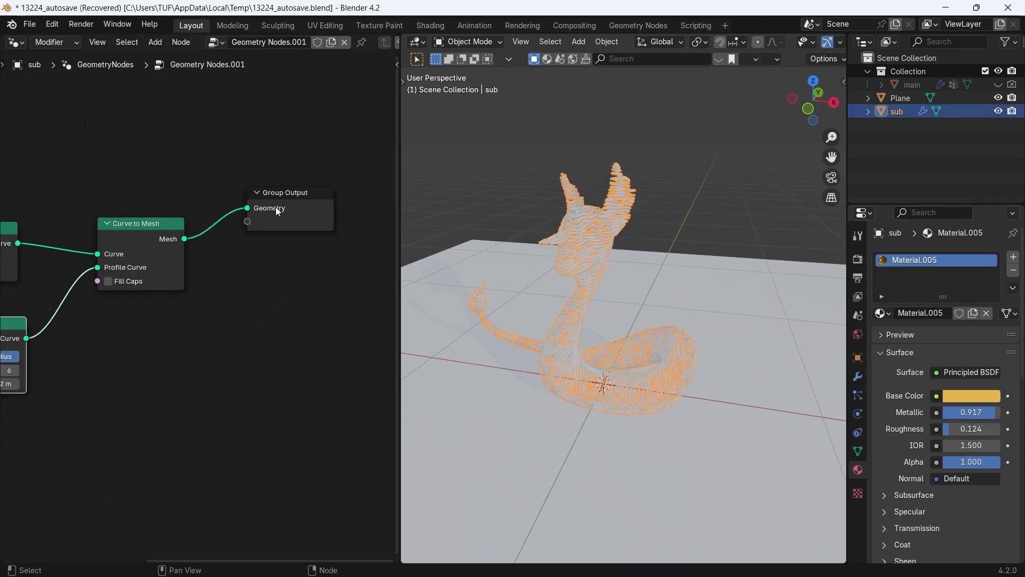
left_click_drag(272, 192, 346, 199)
key("shift+a")
type("set")
key("Return")
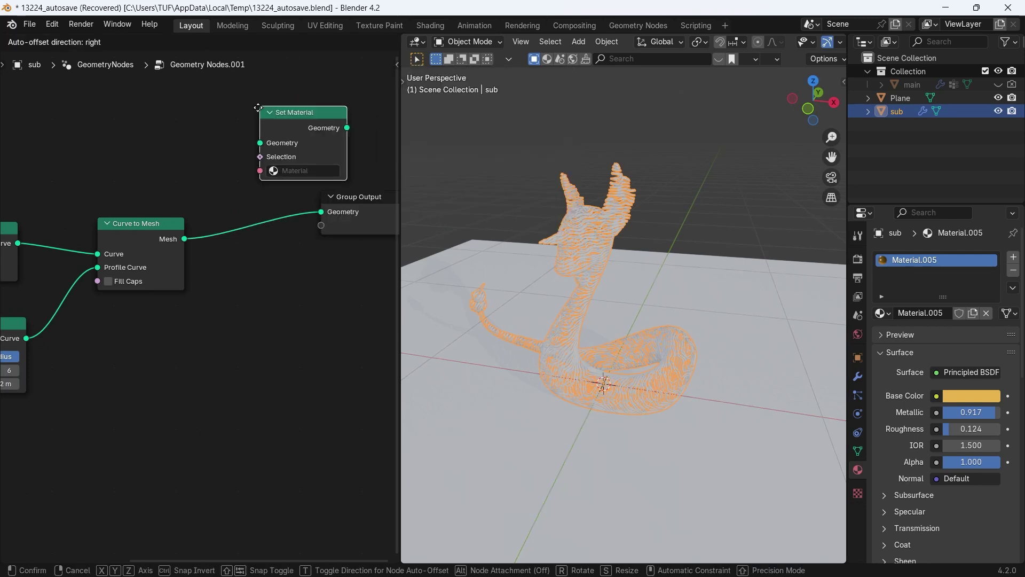
left_click(228, 192)
Rename the golden material to TATA, assign it in the Set Material node, and deselect the sculpture
double_click(929, 313)
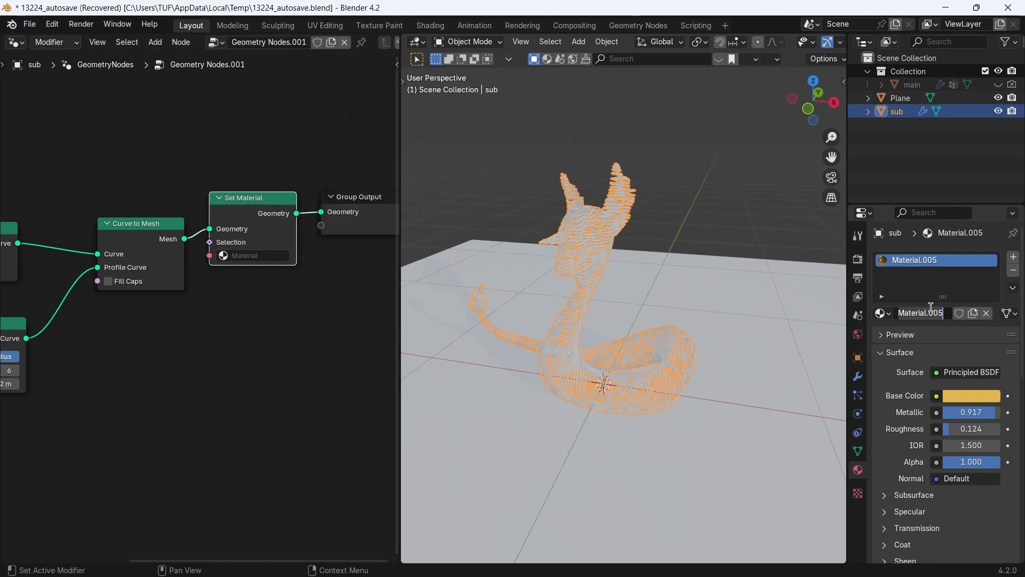
type("TATA")
key("Return")
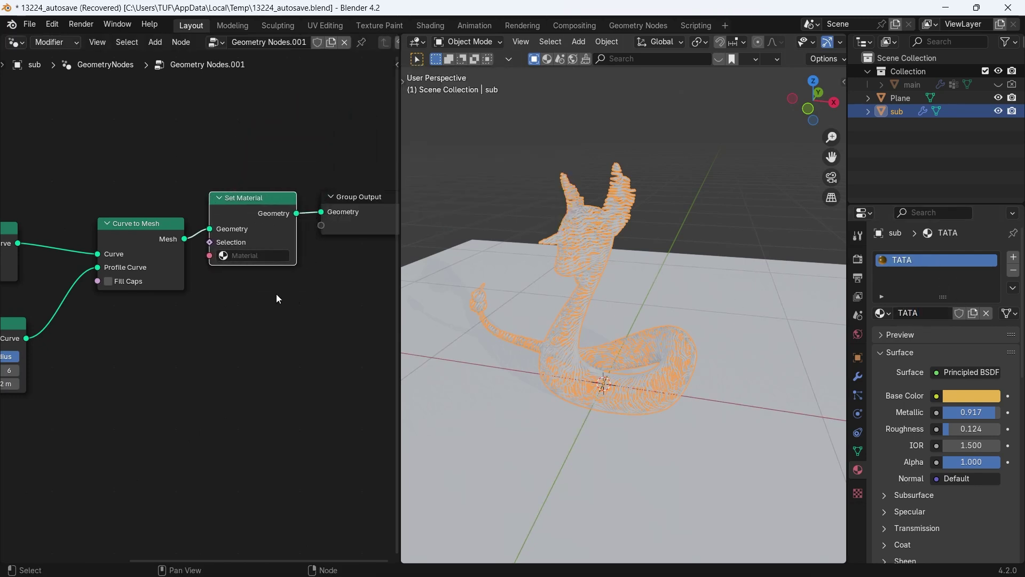
left_click(246, 256)
left_click(244, 336)
left_click(710, 189)
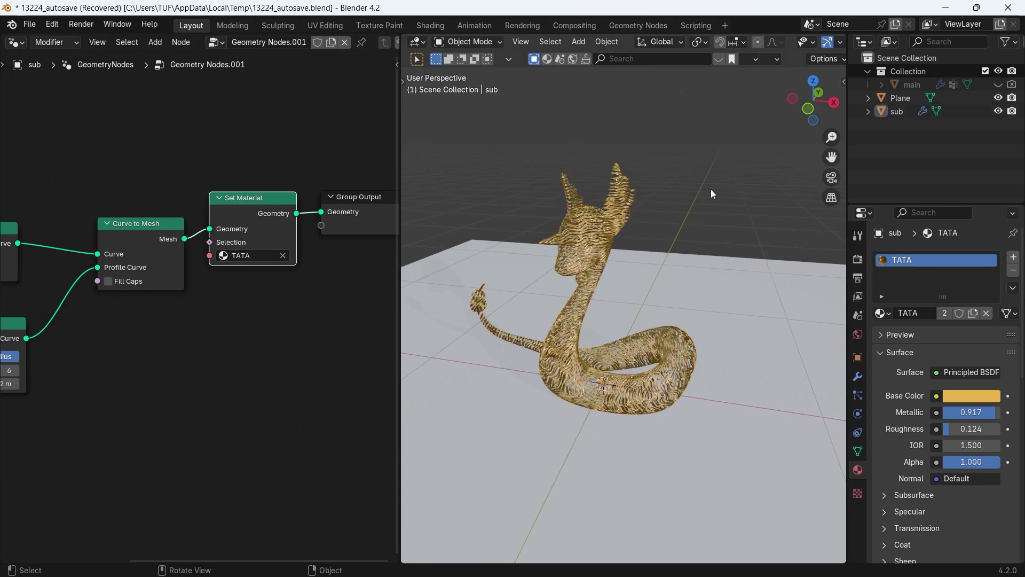
Give the ground plane a new material with a black base color and deselect the plane
middle_click_drag(710, 189, 658, 395)
left_click(774, 356)
left_click(974, 314)
left_click(982, 396)
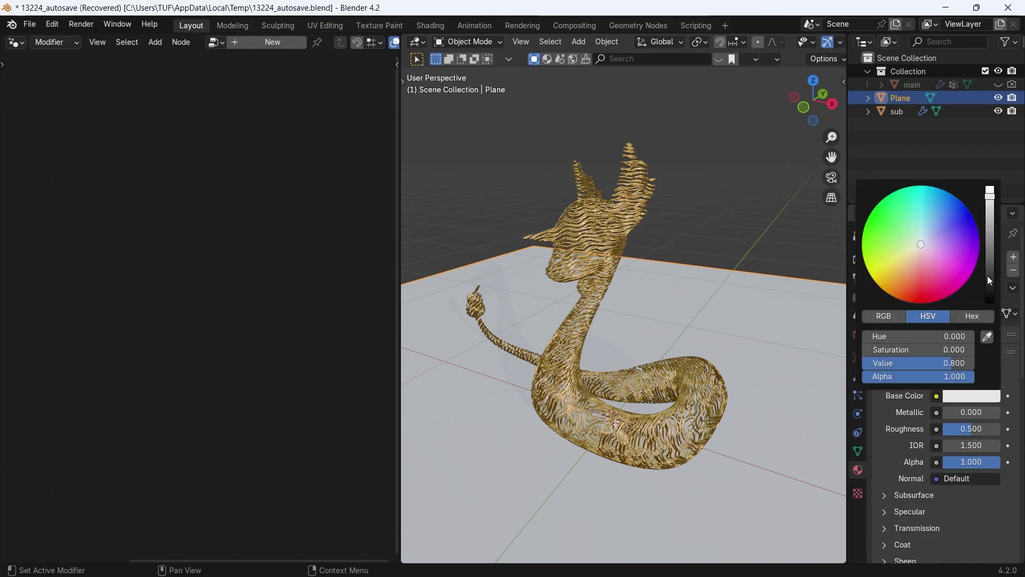
left_click_drag(988, 278, 988, 305)
left_click(722, 205)
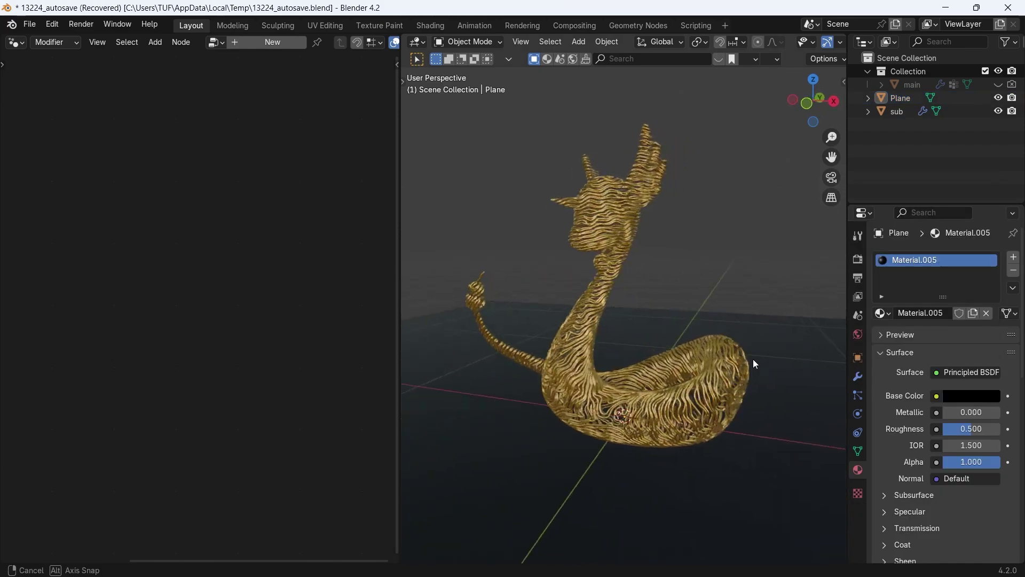